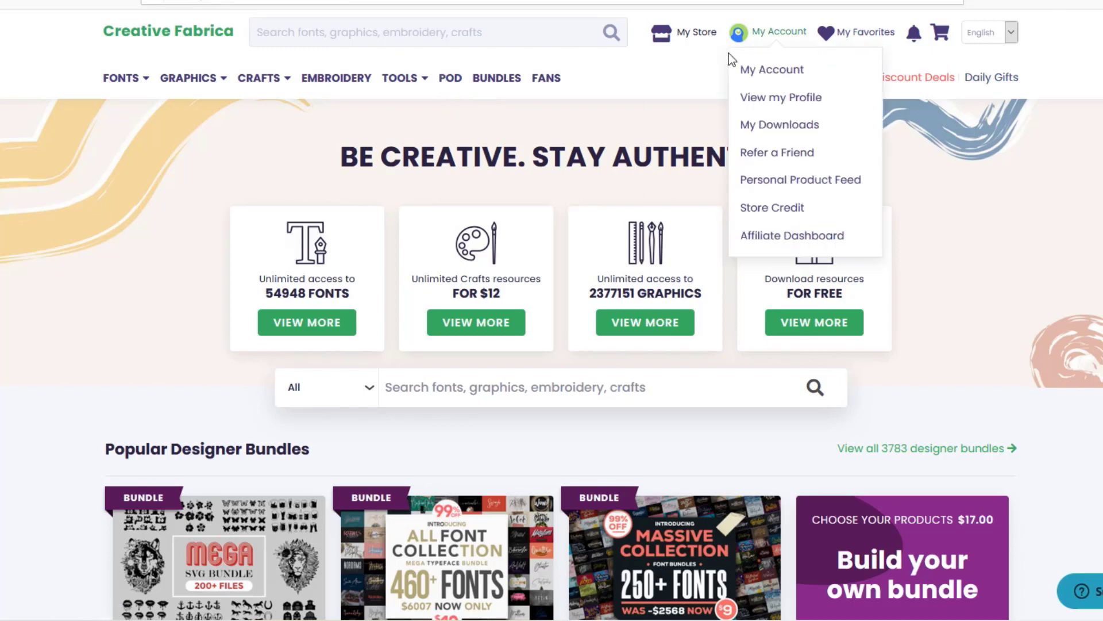
- Open the Print On Demand (POD) assets page and look over its graphics, fonts and FAQ
{"action": "mouse_move", "coordinate": [220, 91]}
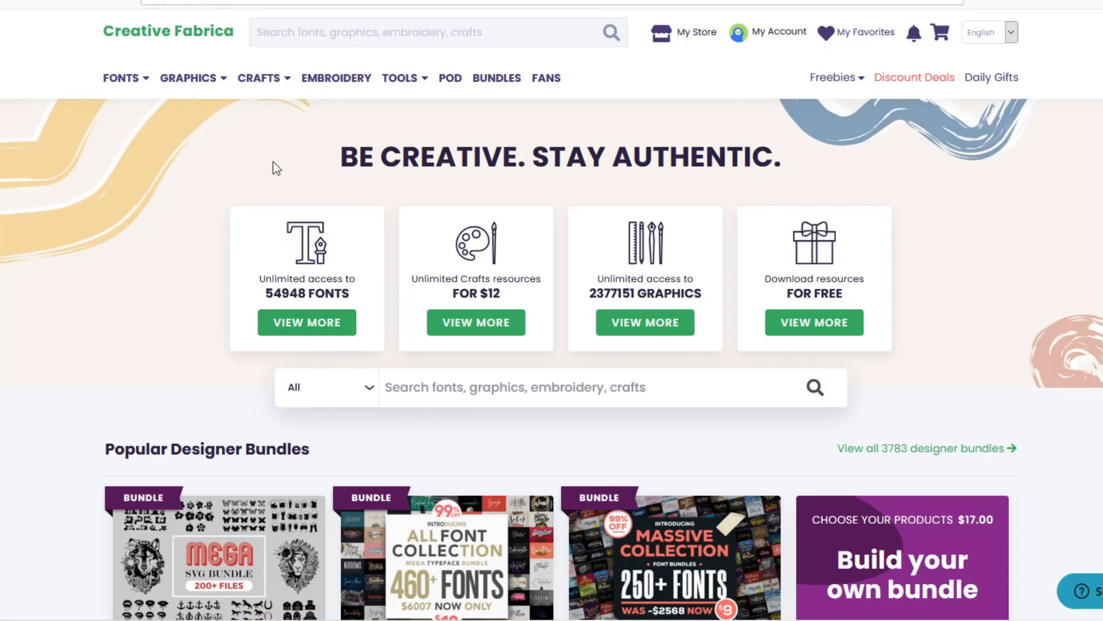
{"action": "mouse_move", "coordinate": [757, 34]}
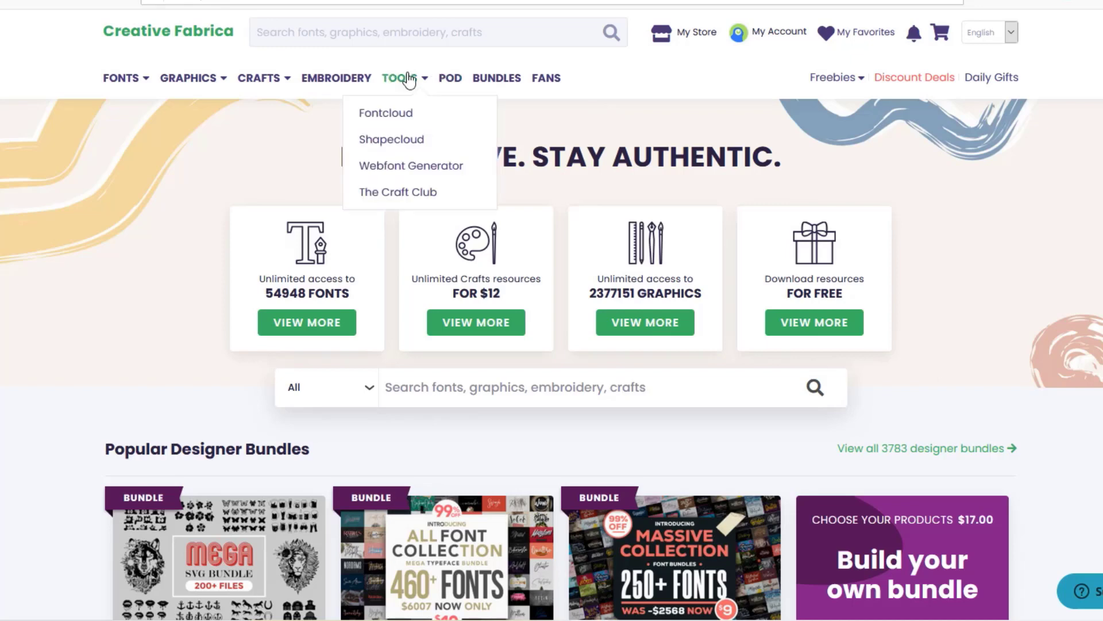
{"action": "left_click", "coordinate": [450, 78]}
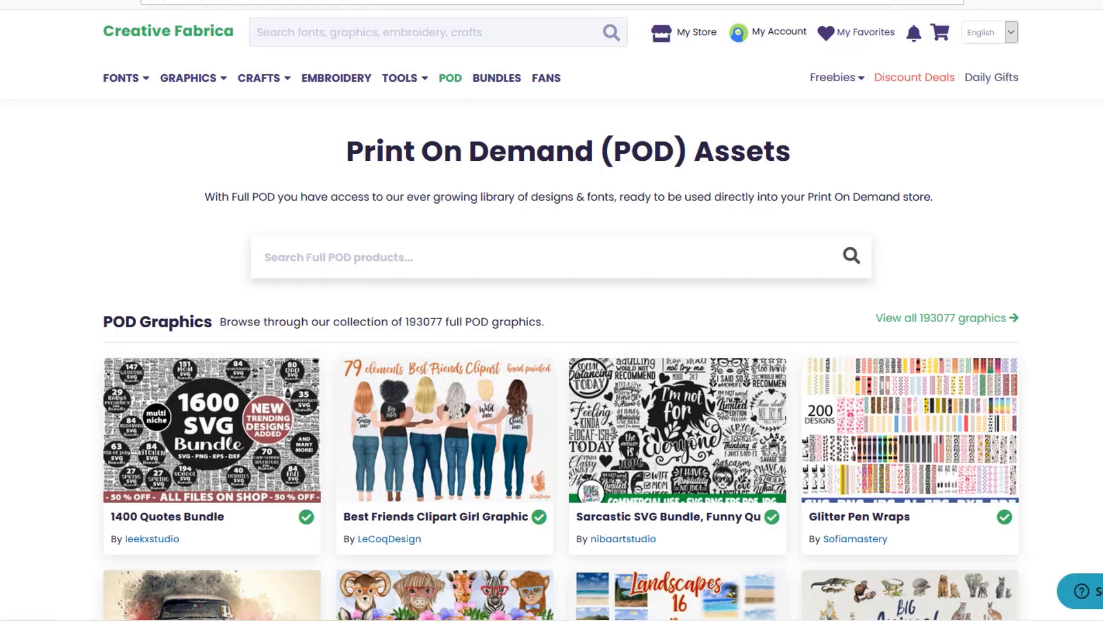
{"action": "scroll", "coordinate": [552, 310], "scroll_direction": "down", "scroll_amount": 20}
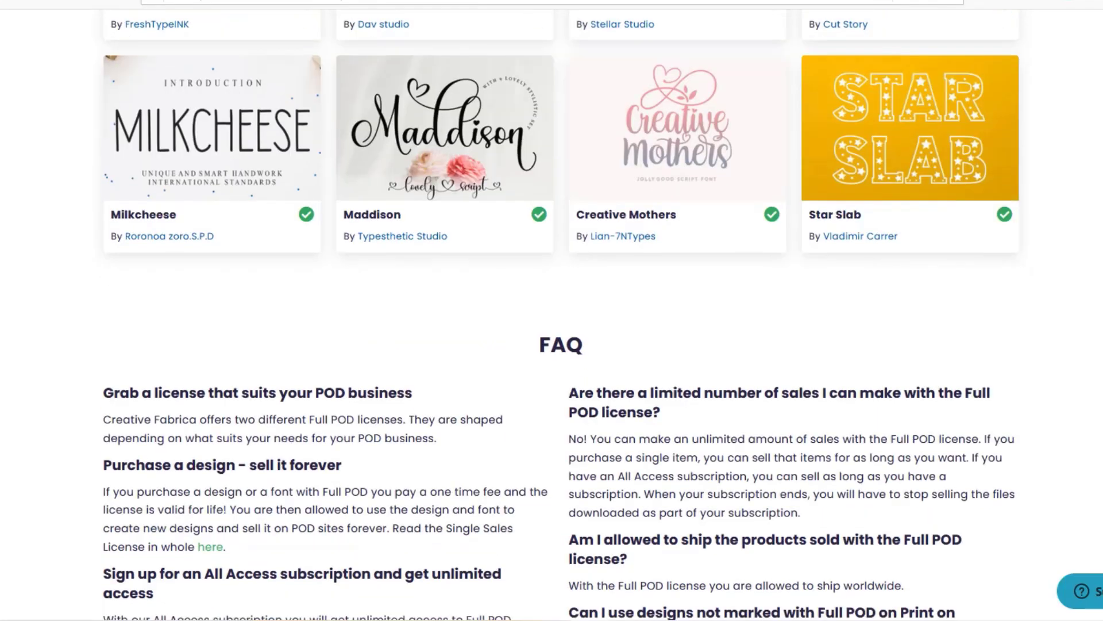
{"action": "scroll", "coordinate": [551, 310], "scroll_direction": "up", "scroll_amount": 20}
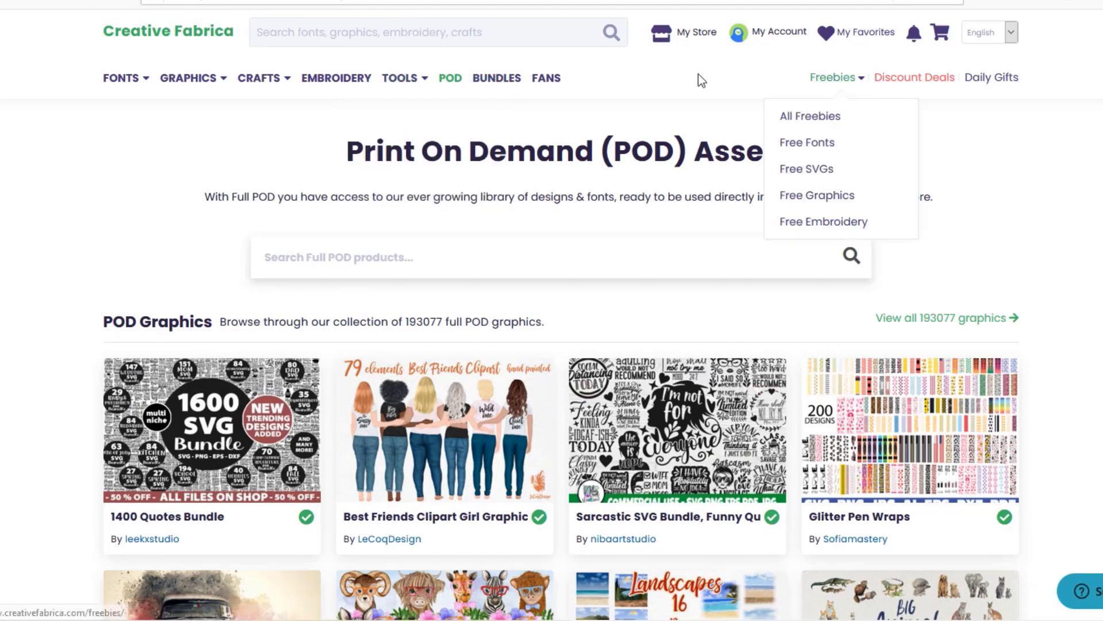
- Search the Full POD products for "fishing"
{"action": "mouse_move", "coordinate": [166, 82]}
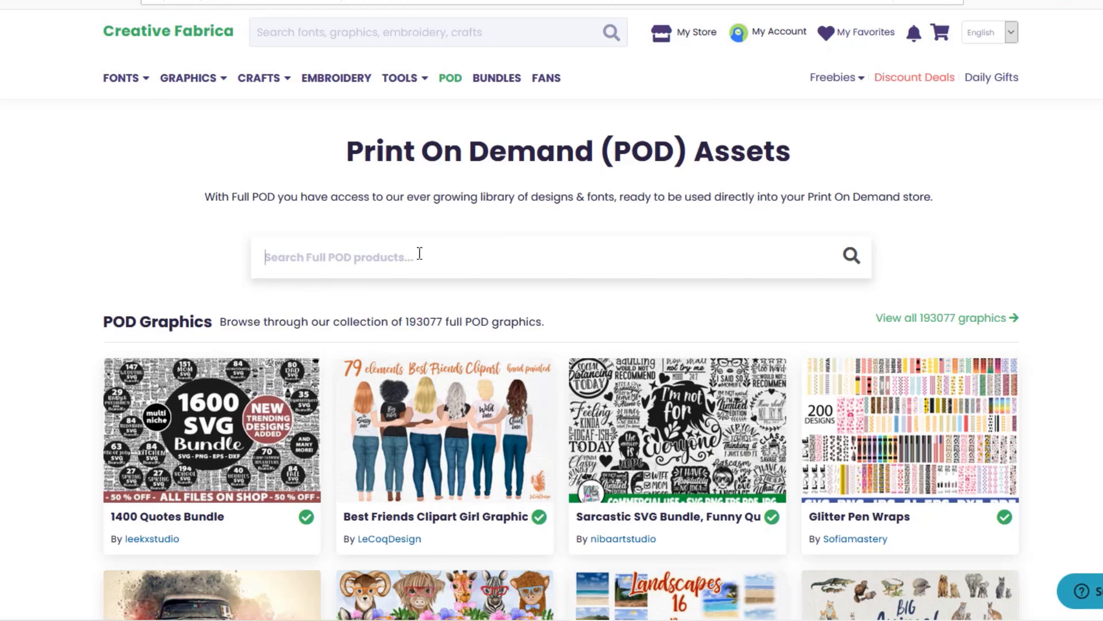
{"action": "type", "text": "f"}
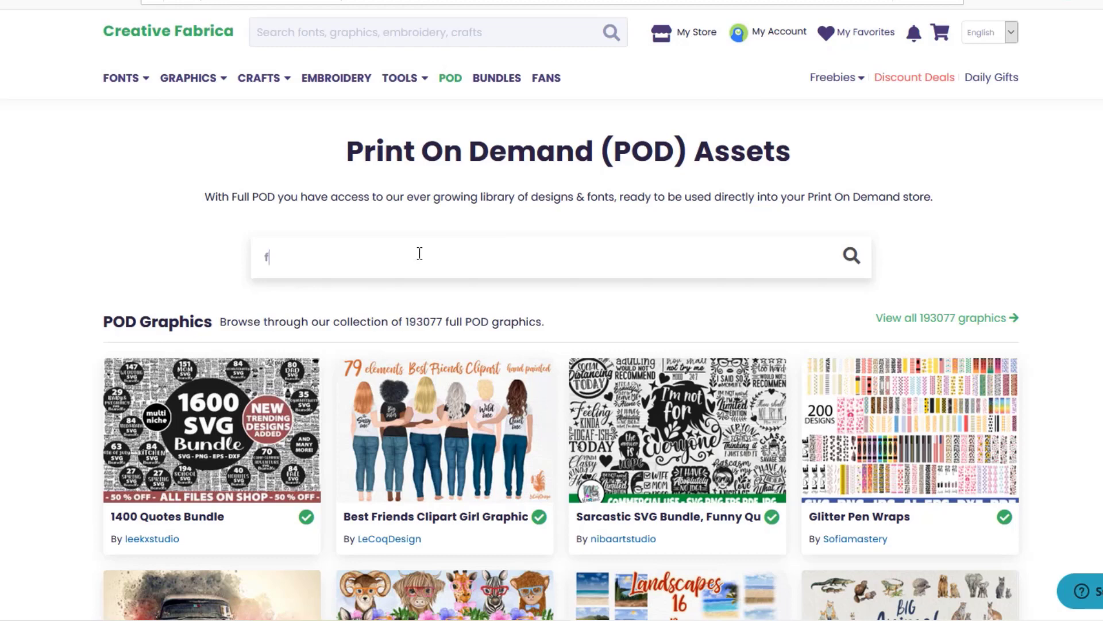
{"action": "type", "text": "ishing"}
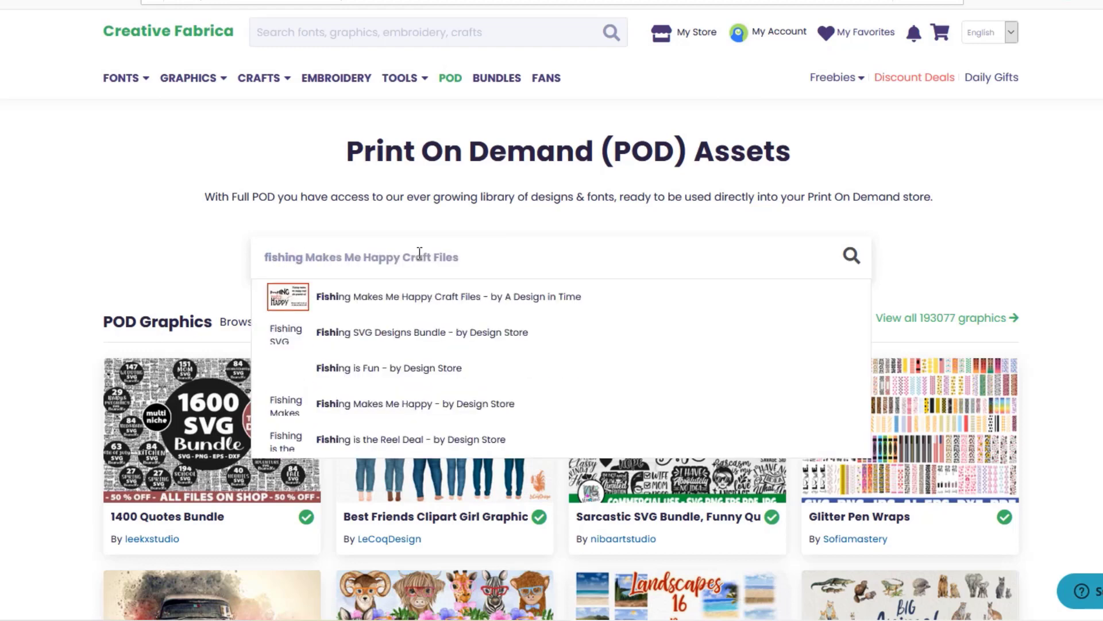
{"action": "key", "text": "Return"}
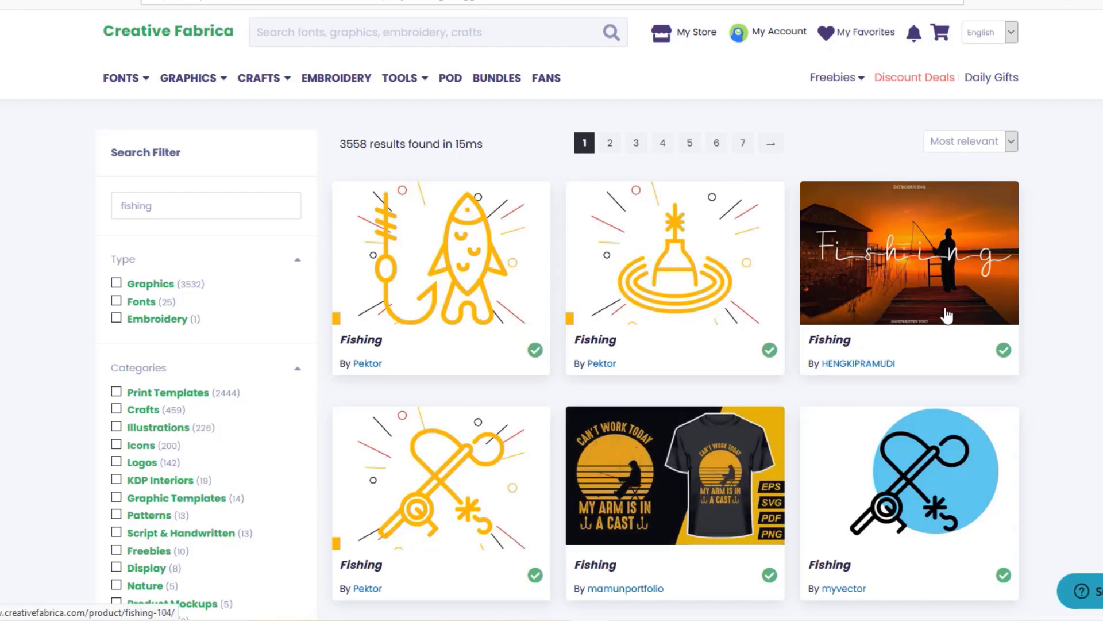
- Open the Fishing graphic shown as a retro sunset boat on a black T-shirt and save its download, Fishing-SVGEPSPNG-8599043.zip
{"action": "scroll", "coordinate": [788, 196], "scroll_direction": "down", "scroll_amount": 8}
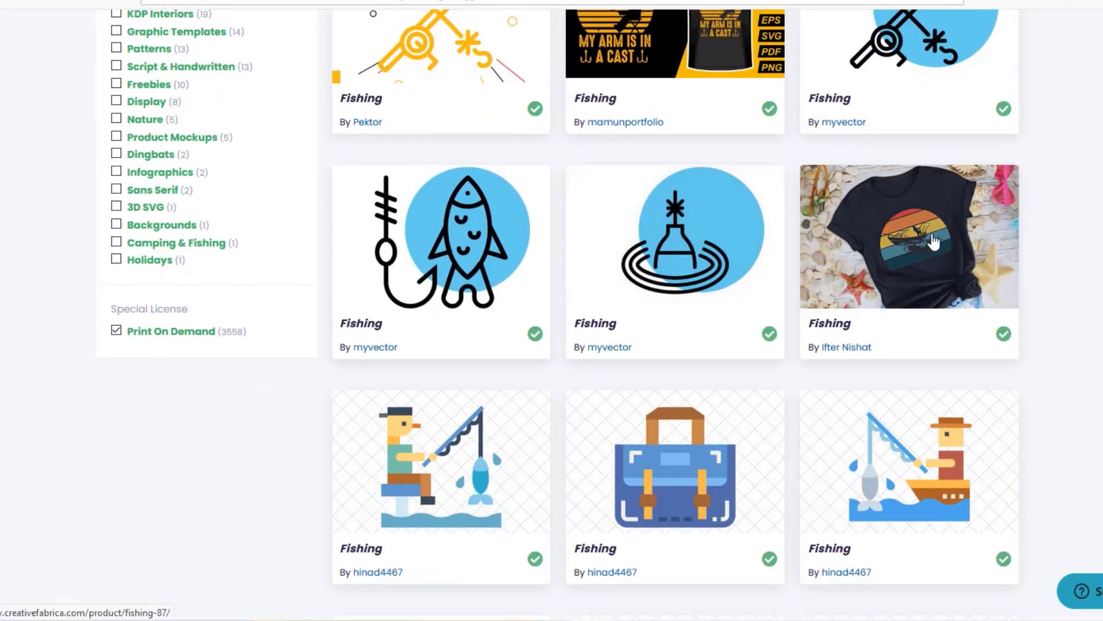
{"action": "left_click", "coordinate": [912, 284]}
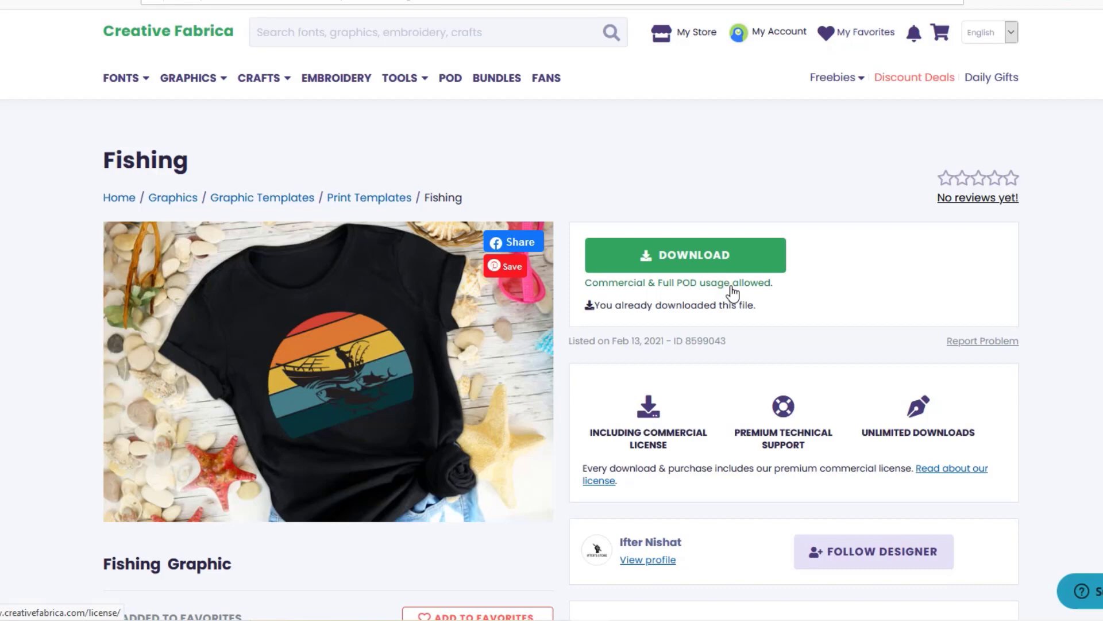
{"action": "left_click", "coordinate": [670, 253]}
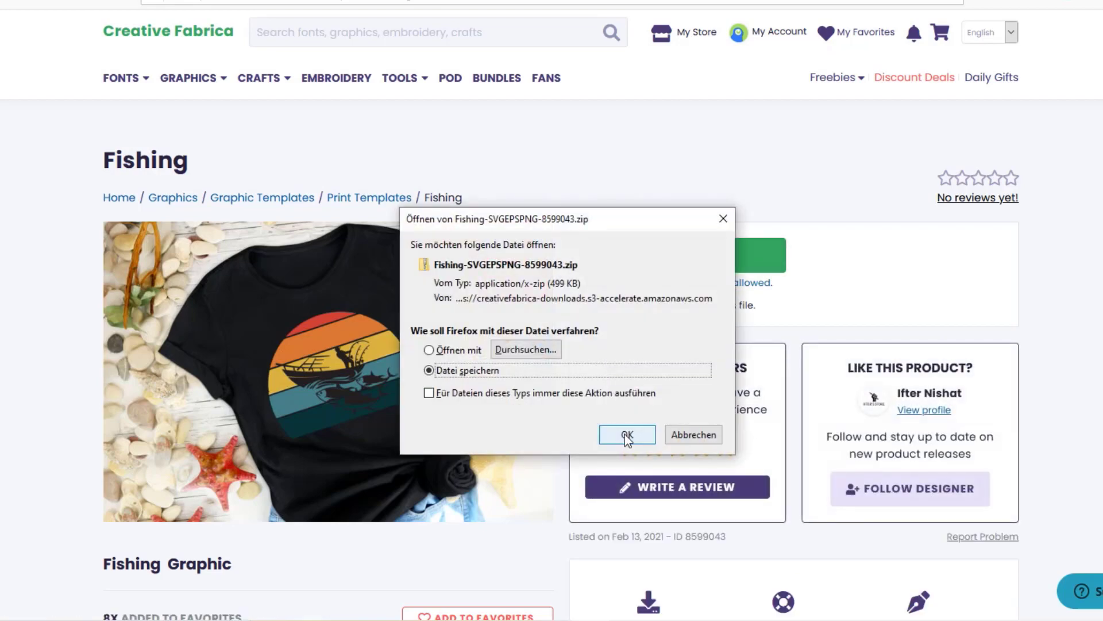
{"action": "left_click", "coordinate": [626, 435]}
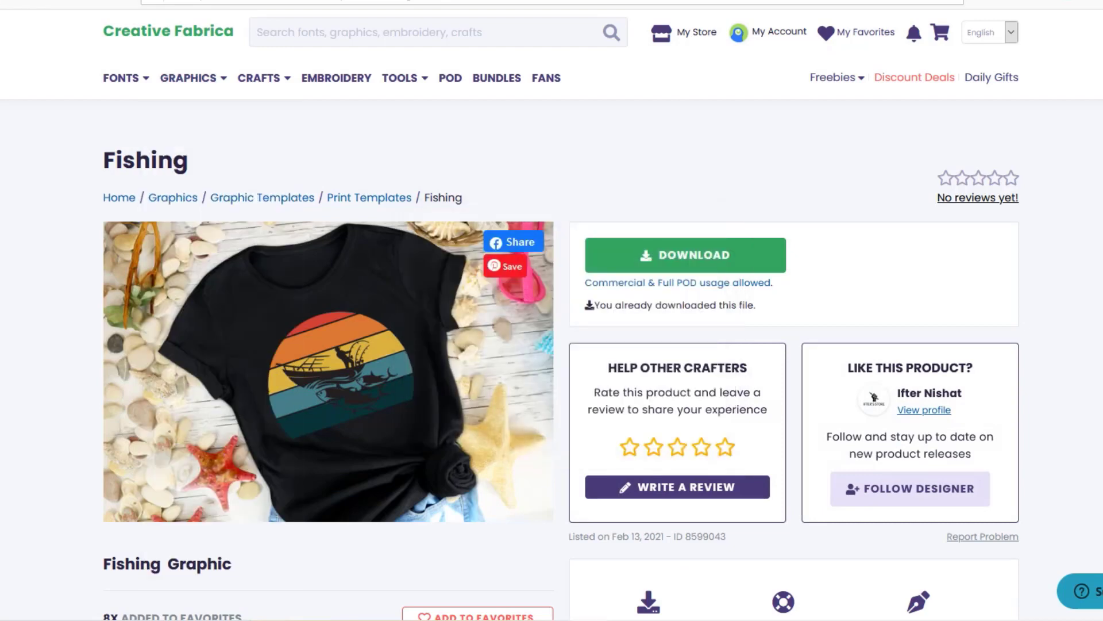
- Return to the fishing results and look through the icons, quote bundles and T-shirt designs on offer
{"action": "key", "text": "alt+Left"}
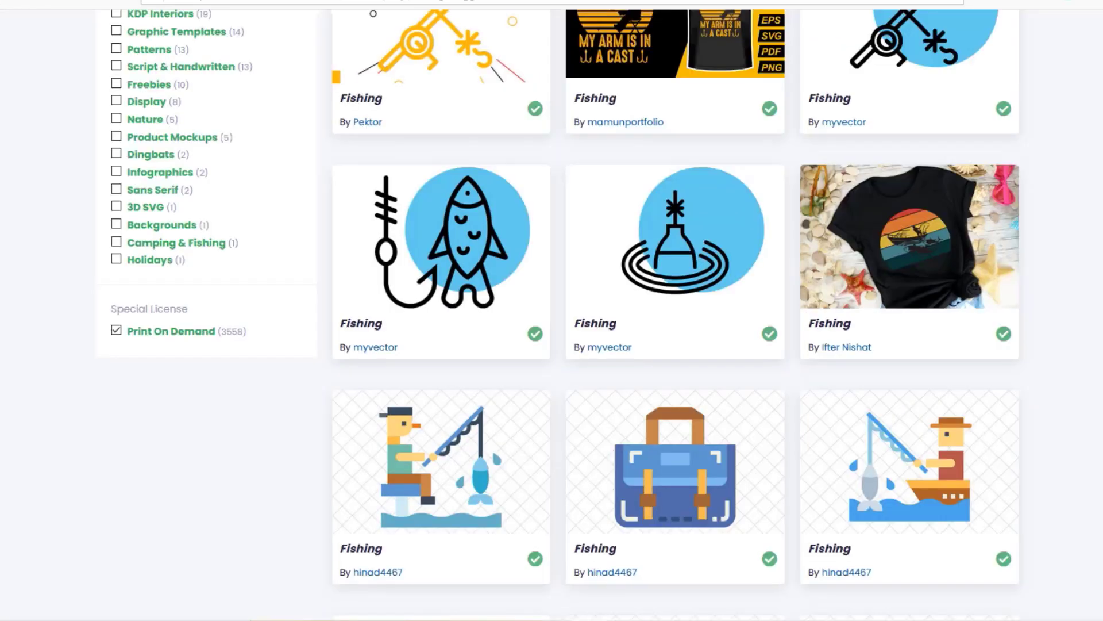
{"action": "scroll", "coordinate": [492, 449], "scroll_direction": "down", "scroll_amount": 10}
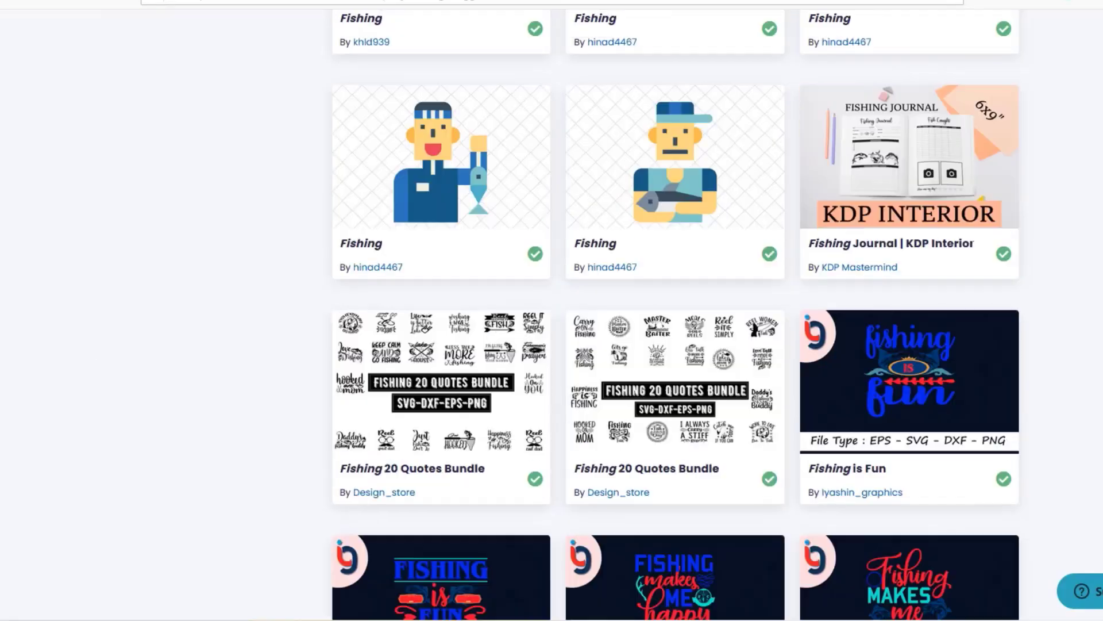
{"action": "scroll", "coordinate": [676, 319], "scroll_direction": "down", "scroll_amount": 8}
{"action": "scroll", "coordinate": [677, 319], "scroll_direction": "up", "scroll_amount": 6}
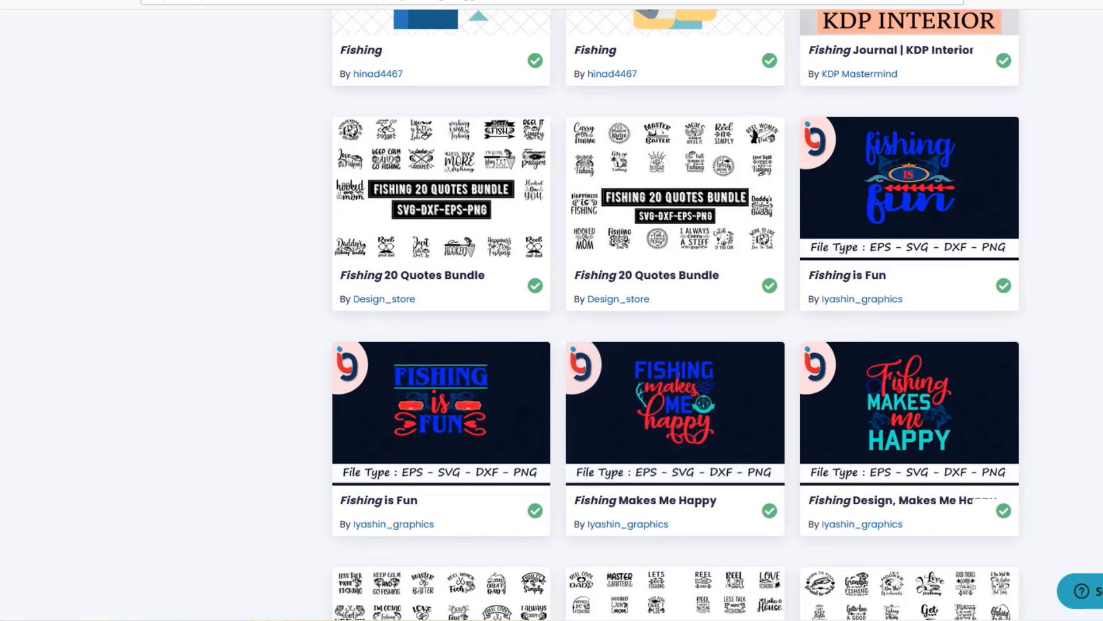
{"action": "scroll", "coordinate": [1077, 320], "scroll_direction": "down", "scroll_amount": 10}
{"action": "scroll", "coordinate": [552, 314], "scroll_direction": "up", "scroll_amount": 10}
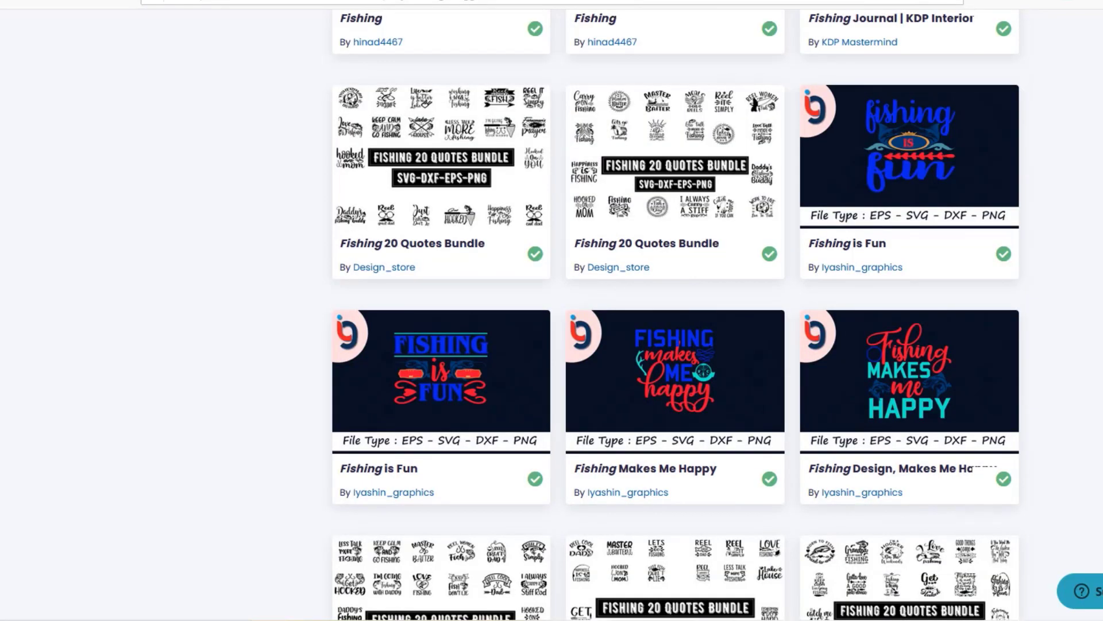
{"action": "scroll", "coordinate": [676, 315], "scroll_direction": "up", "scroll_amount": 15}
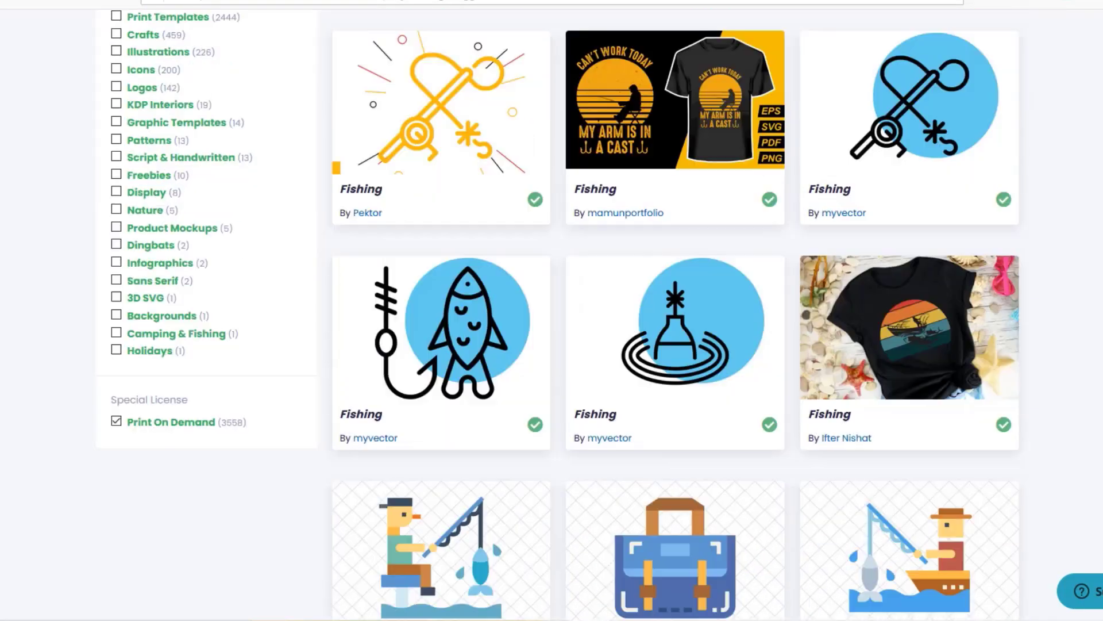
{"action": "scroll", "coordinate": [676, 315], "scroll_direction": "up", "scroll_amount": 1}
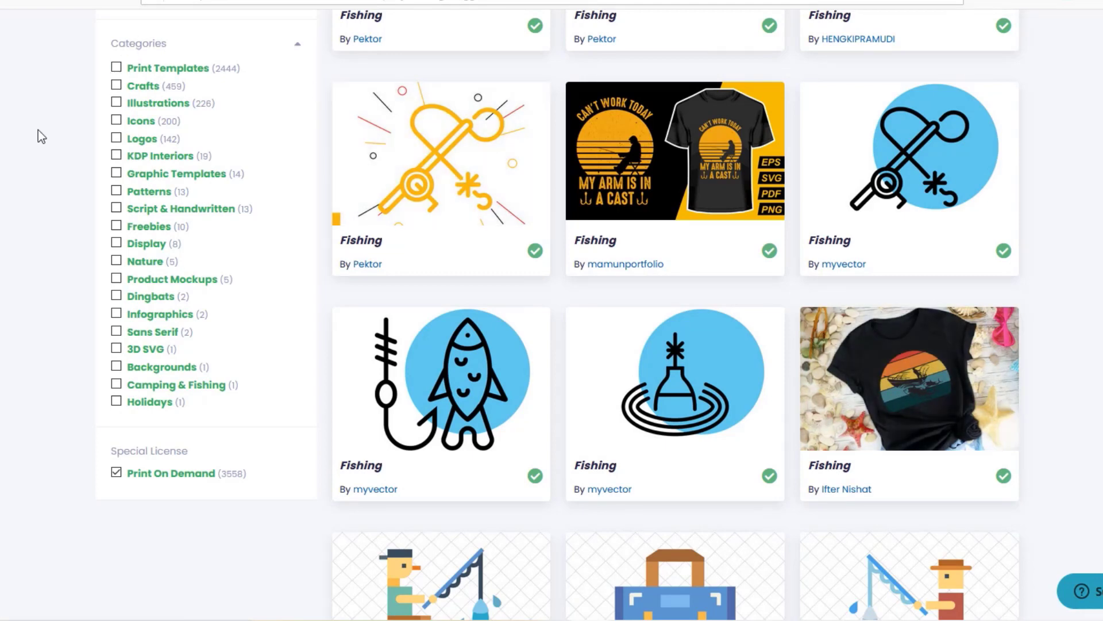
- Filter the fishing results to the Illustrations category and look through the listed designs
{"action": "left_click", "coordinate": [117, 103]}
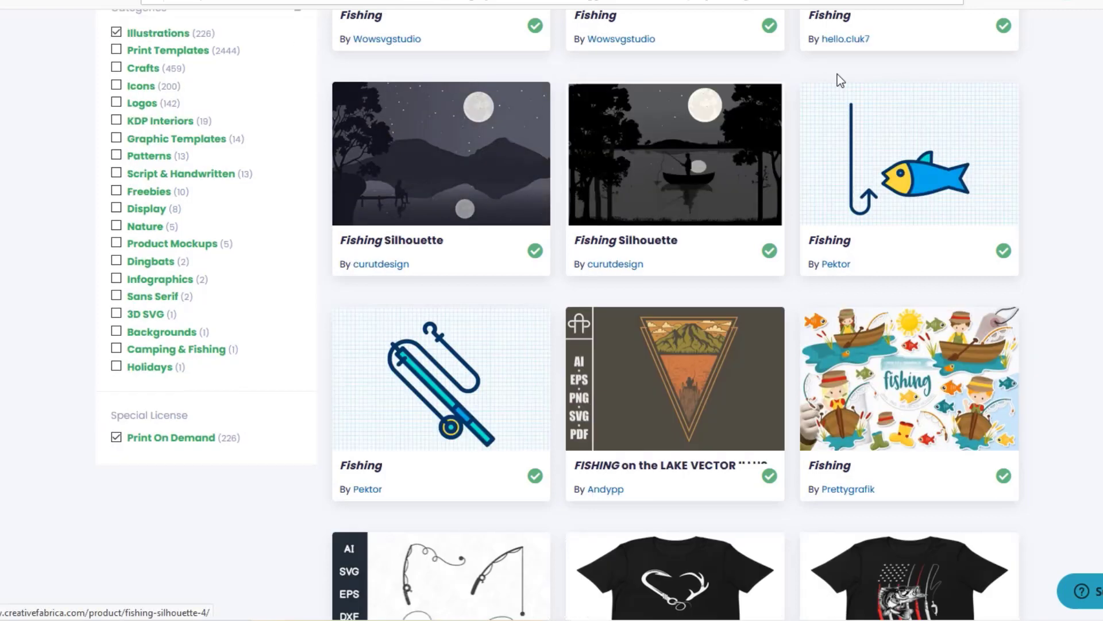
{"action": "scroll", "coordinate": [551, 310], "scroll_direction": "down", "scroll_amount": 7}
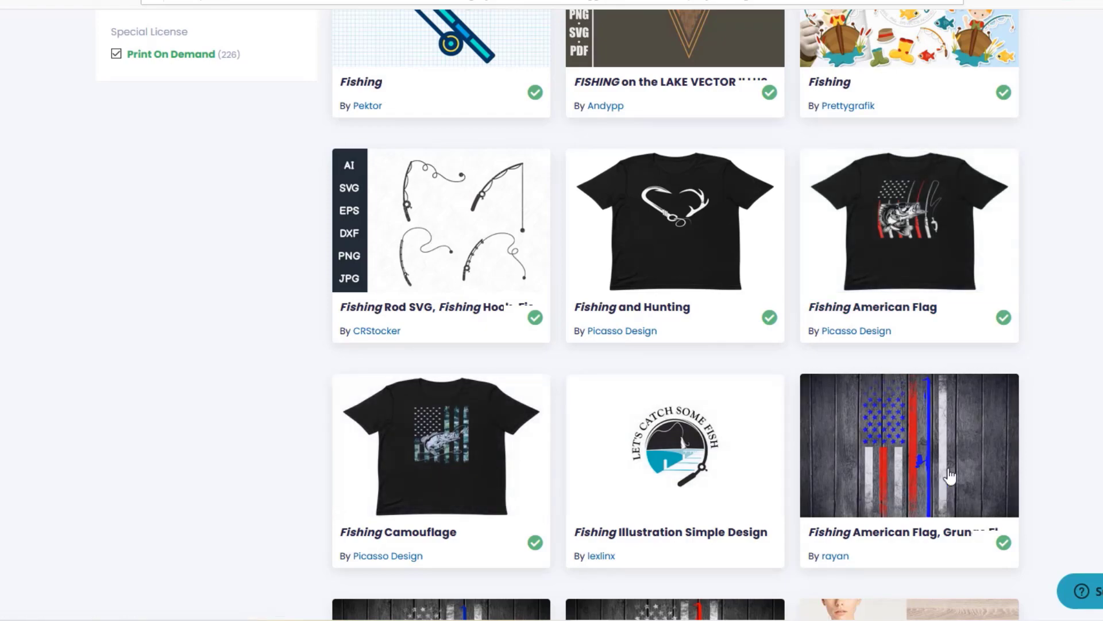
{"action": "scroll", "coordinate": [610, 216], "scroll_direction": "down", "scroll_amount": 13}
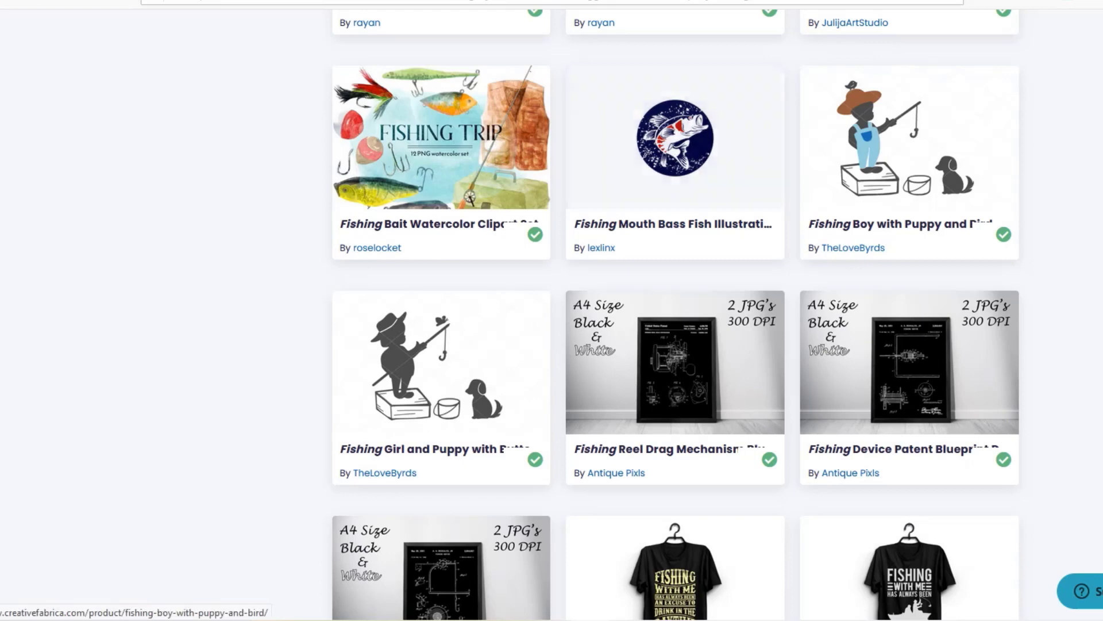
{"action": "scroll", "coordinate": [670, 344], "scroll_direction": "down", "scroll_amount": 5}
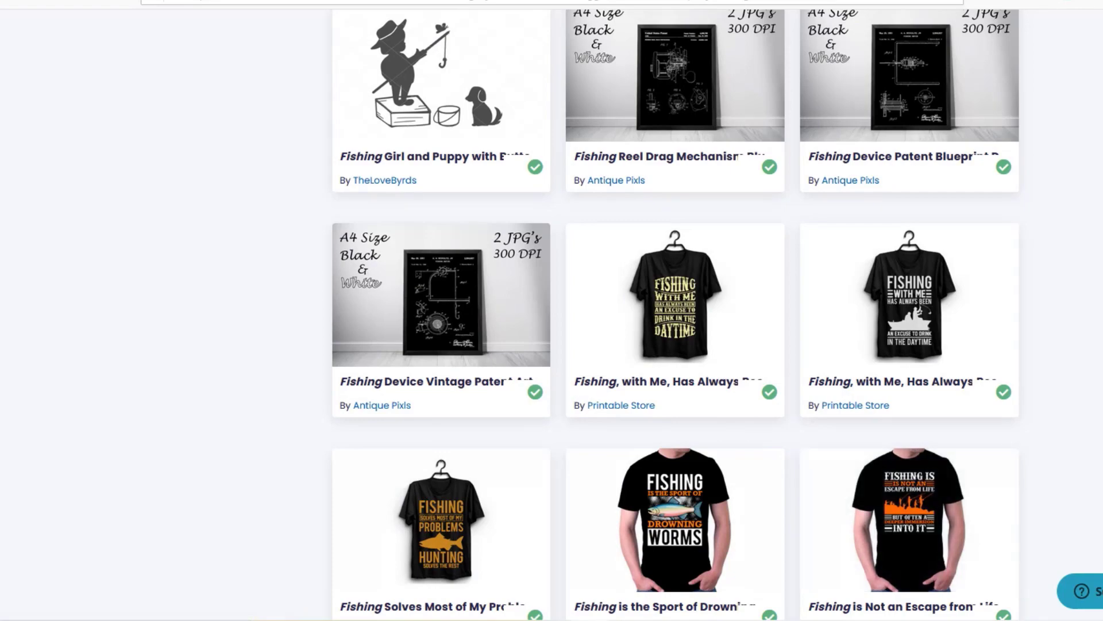
{"action": "scroll", "coordinate": [404, 201], "scroll_direction": "up", "scroll_amount": 20}
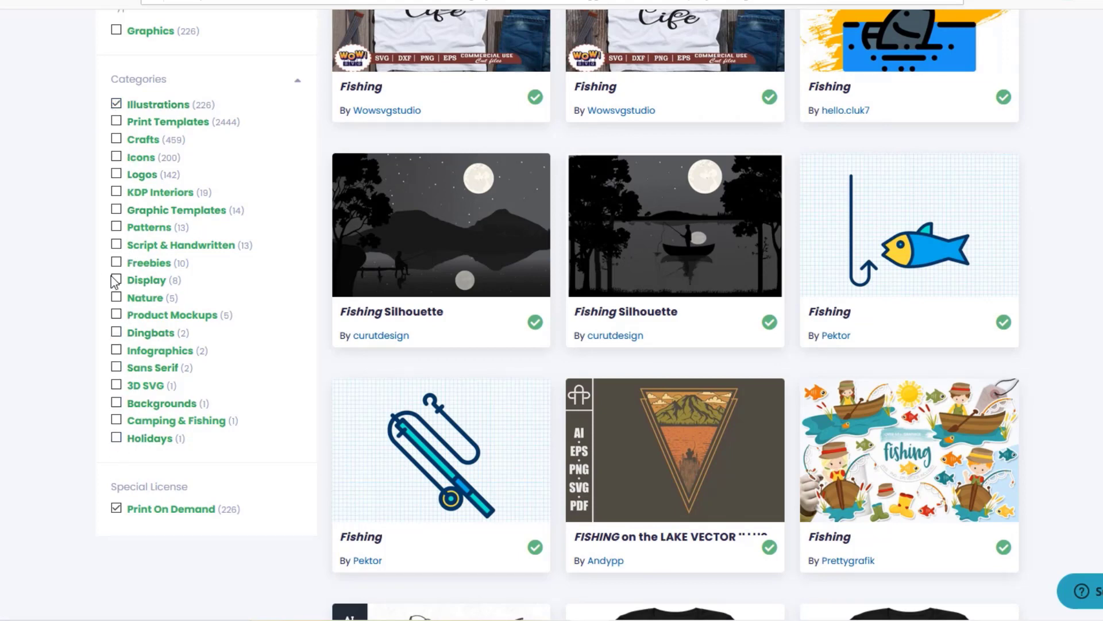
- Replace the Illustrations category filter with Freebies and look through the free fishing designs
{"action": "left_click", "coordinate": [119, 262]}
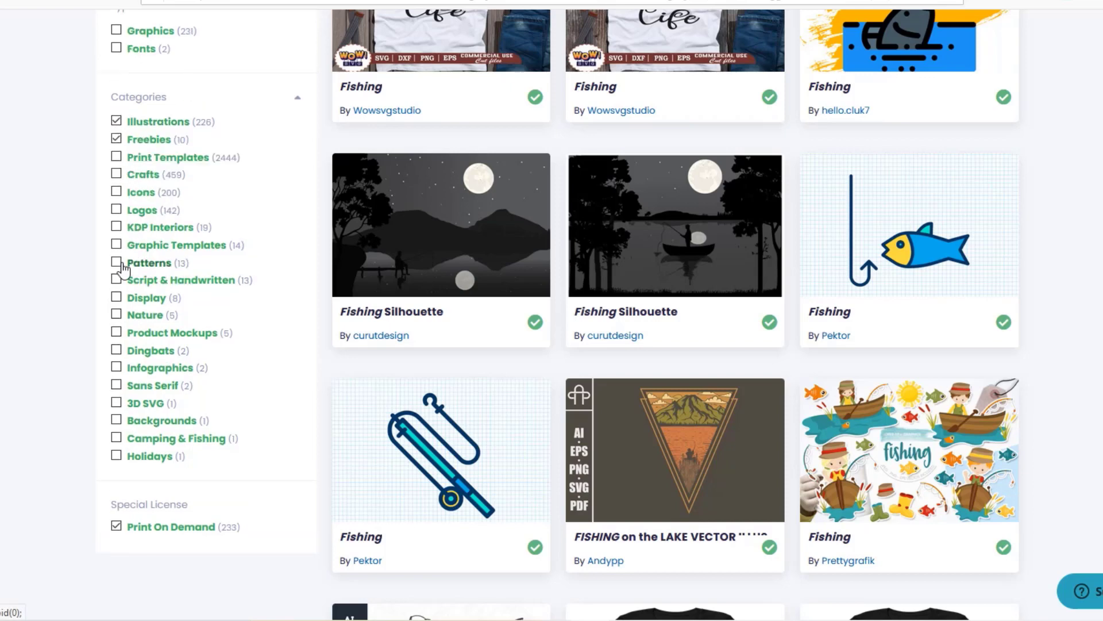
{"action": "left_click", "coordinate": [117, 121]}
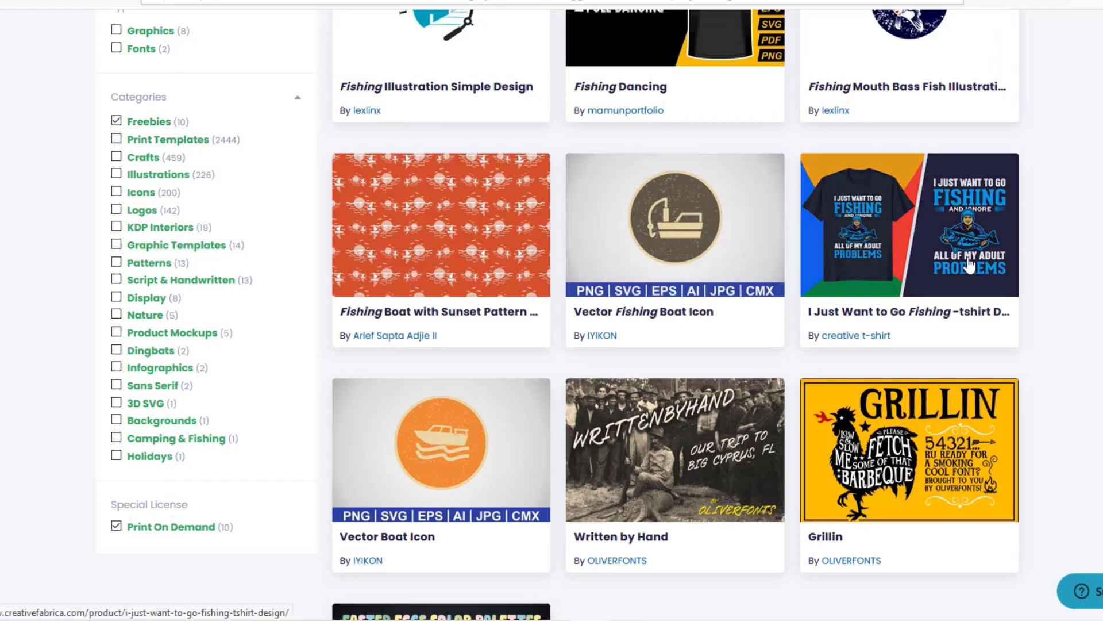
{"action": "scroll", "coordinate": [970, 265], "scroll_direction": "up", "scroll_amount": 4}
{"action": "scroll", "coordinate": [970, 265], "scroll_direction": "down", "scroll_amount": 5}
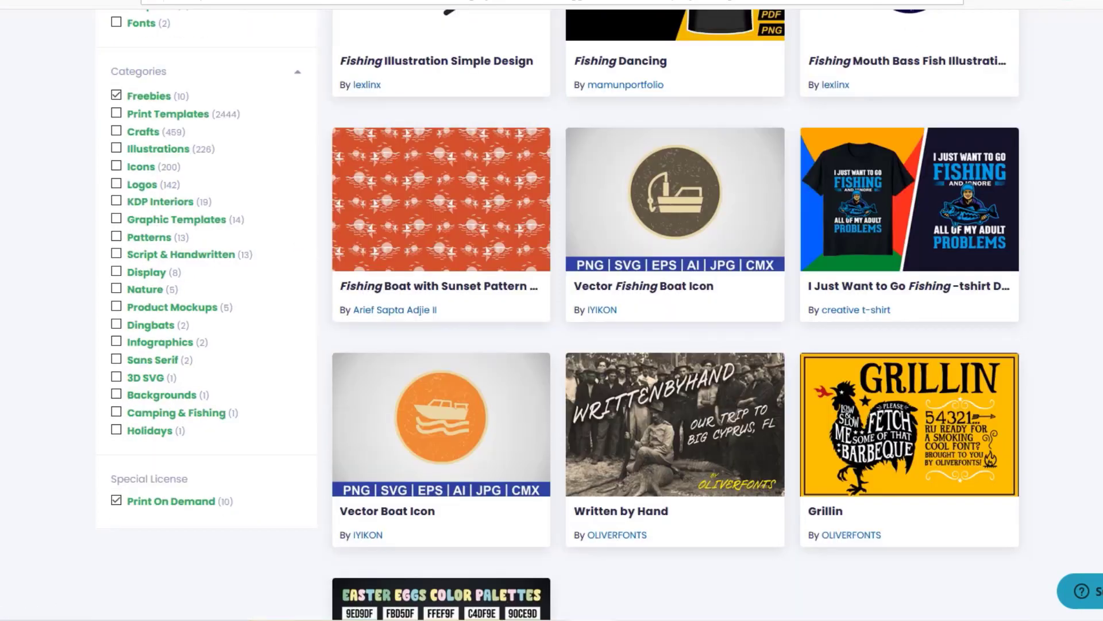
{"action": "scroll", "coordinate": [551, 310], "scroll_direction": "down", "scroll_amount": 2}
{"action": "scroll", "coordinate": [551, 310], "scroll_direction": "down", "scroll_amount": 2}
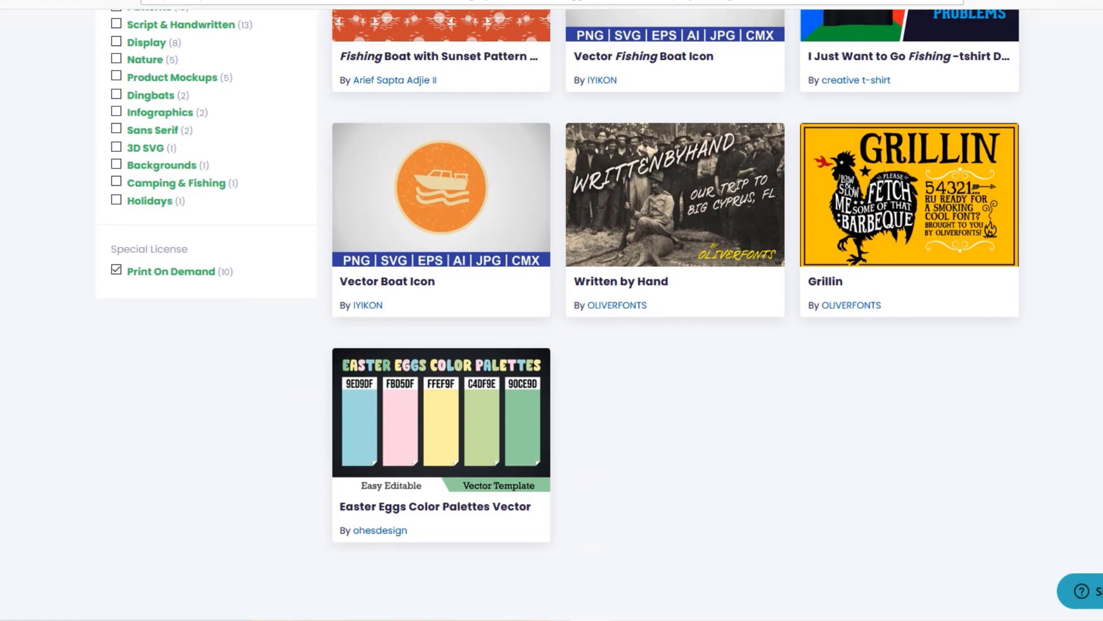
{"action": "scroll", "coordinate": [552, 310], "scroll_direction": "up", "scroll_amount": 9}
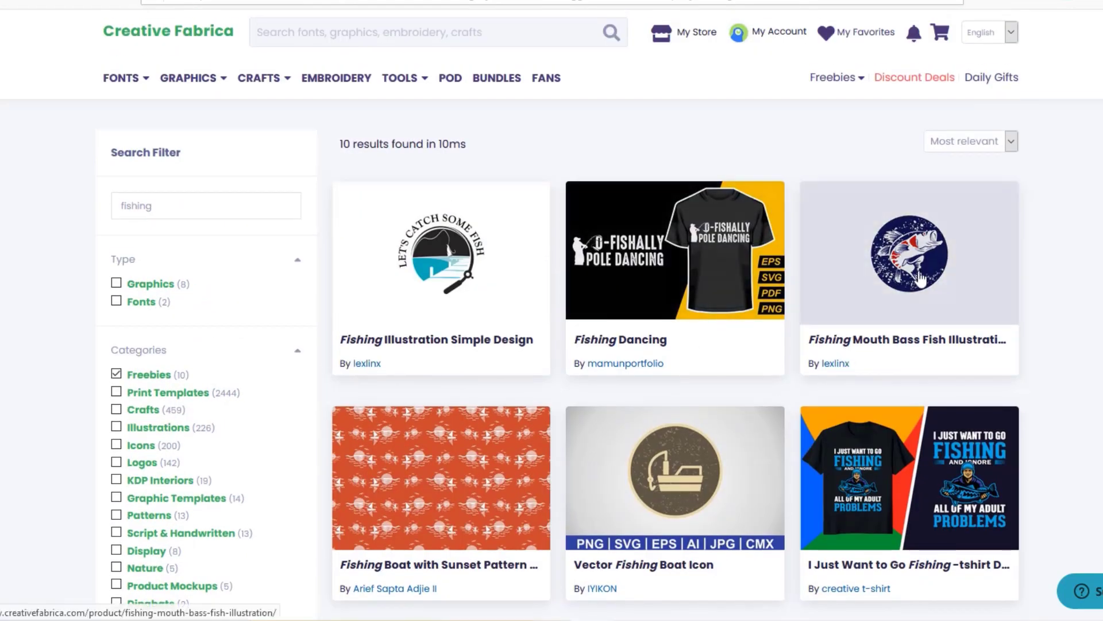
- View the licence terms of the free Fishing Mouth Bass Fish Illustration, and return to the Freebies results
{"action": "left_click", "coordinate": [920, 278]}
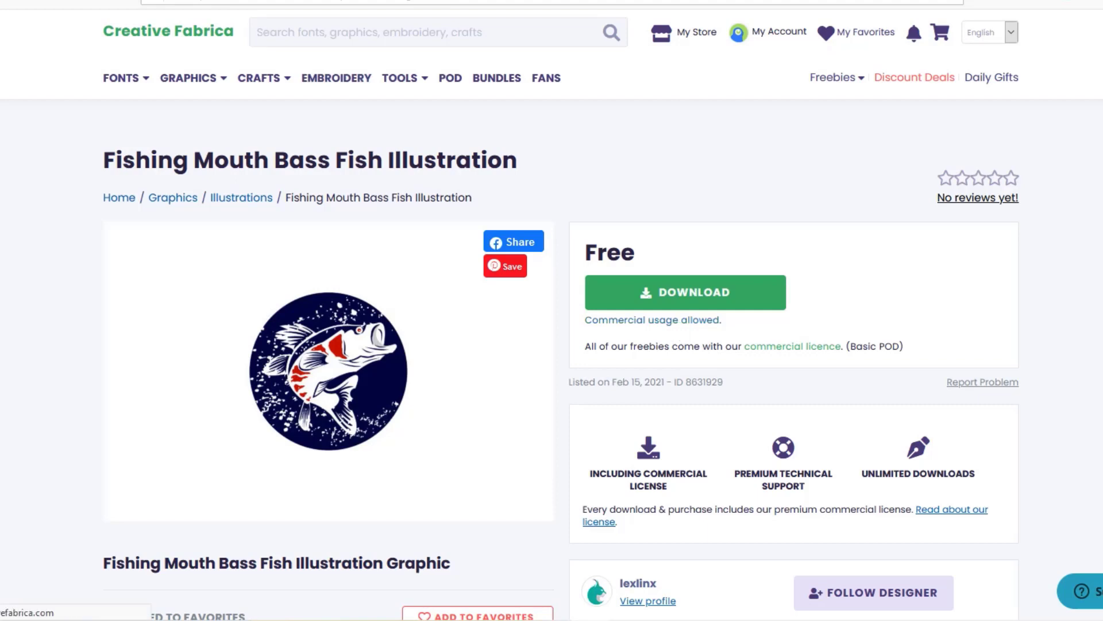
{"action": "key", "text": "alt+Left"}
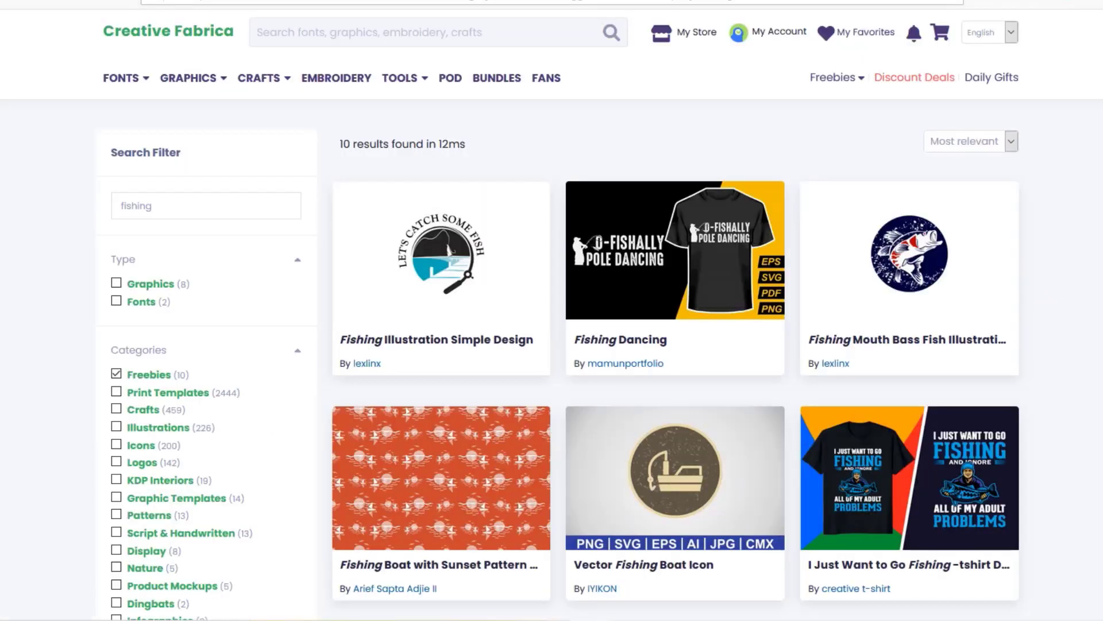
{"action": "mouse_move", "coordinate": [227, 114]}
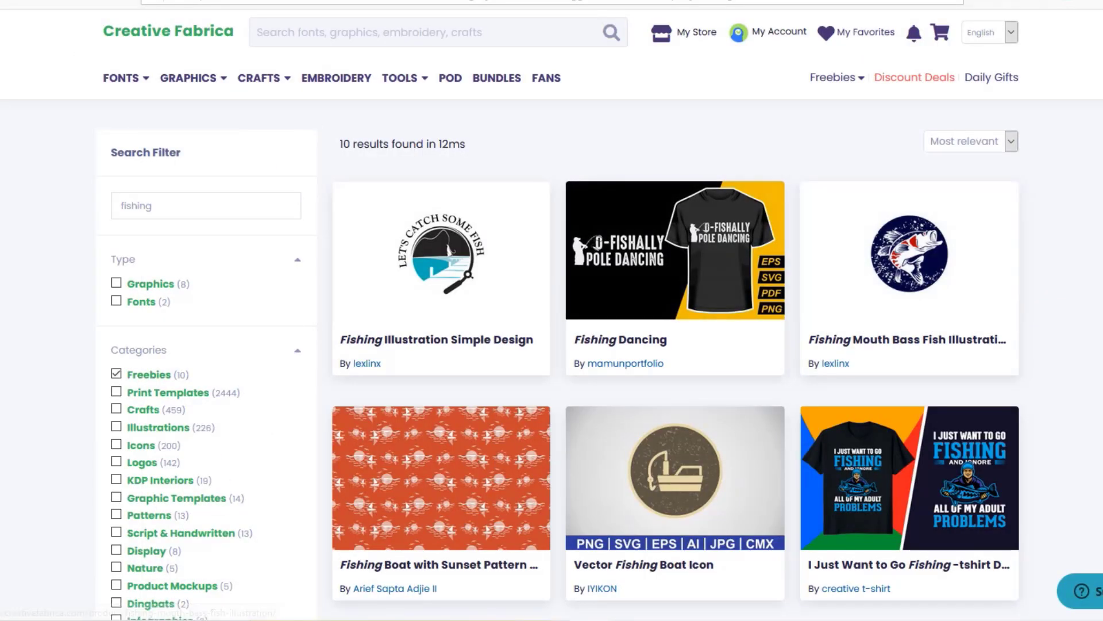
{"action": "scroll", "coordinate": [909, 253], "scroll_direction": "down", "scroll_amount": 8}
{"action": "scroll", "coordinate": [560, 314], "scroll_direction": "up", "scroll_amount": 8}
- Open the All Freebies page for crafters and designers
{"action": "mouse_move", "coordinate": [833, 79]}
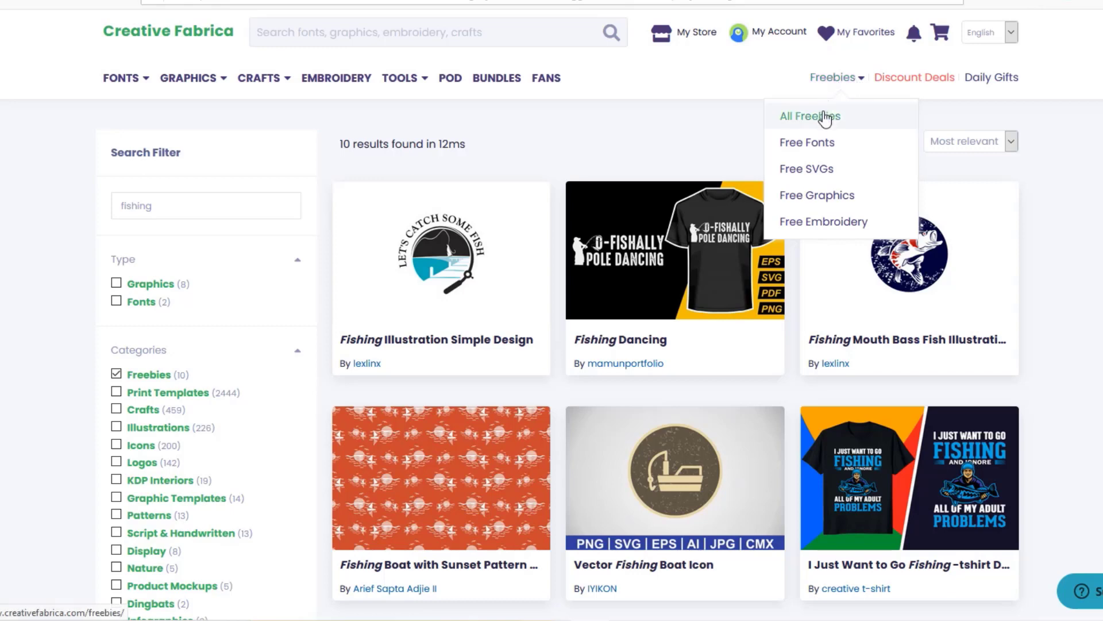
{"action": "left_click", "coordinate": [810, 197]}
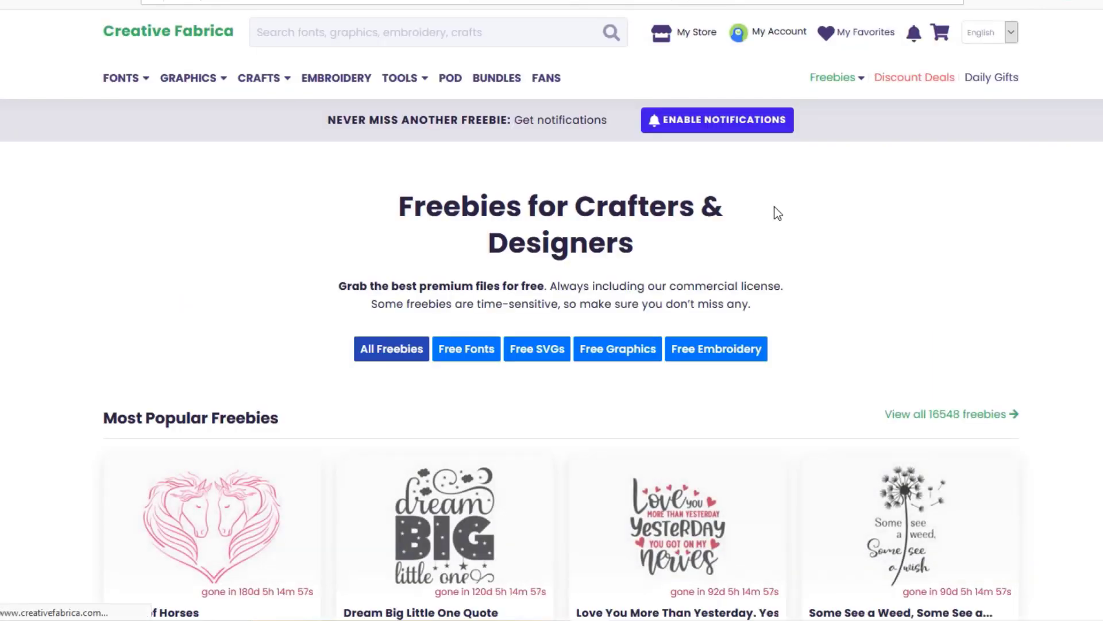
{"action": "mouse_move", "coordinate": [847, 78]}
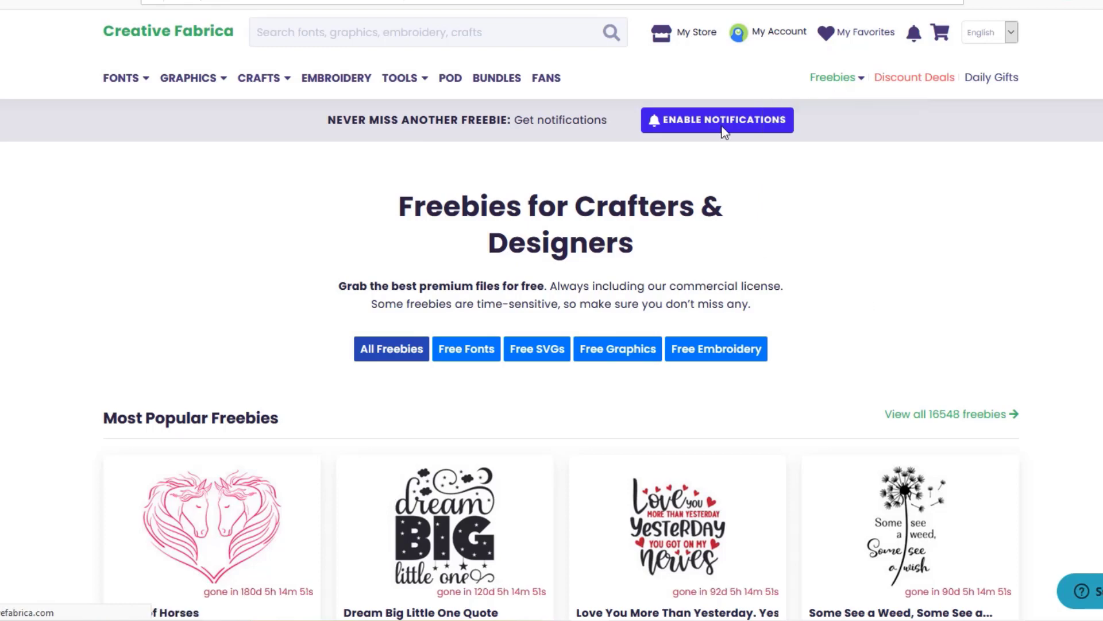
- Switch to Canva and create a blank 4500 x 5400 px design with a dark grey background
{"action": "key", "text": "alt+Left"}
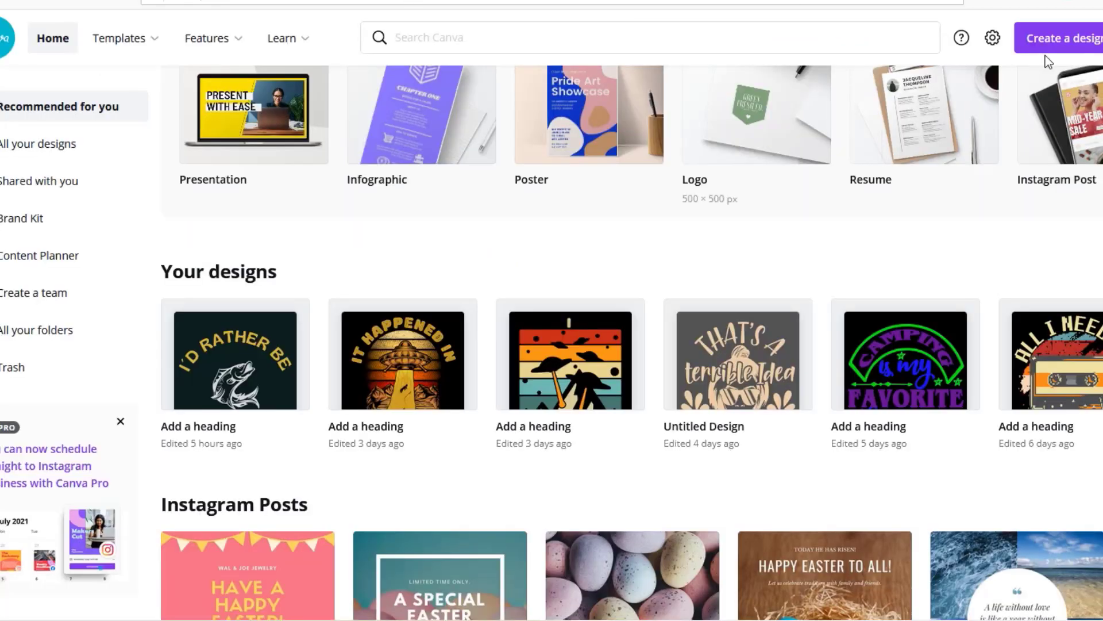
{"action": "scroll", "coordinate": [633, 345], "scroll_direction": "down", "scroll_amount": 5}
{"action": "scroll", "coordinate": [963, 190], "scroll_direction": "down", "scroll_amount": 4}
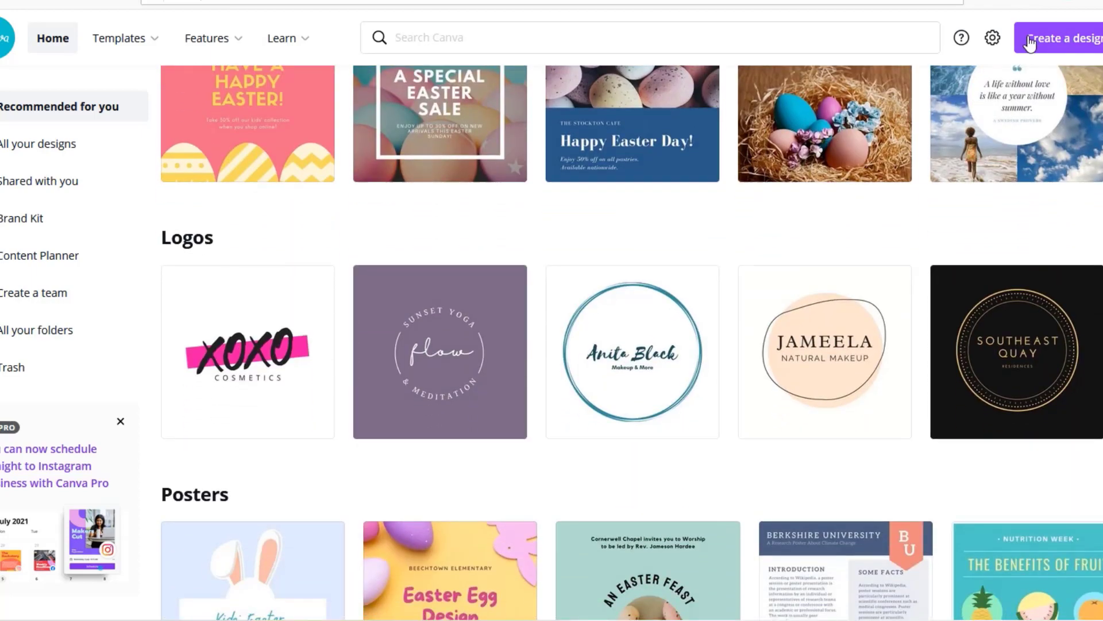
{"action": "left_click", "coordinate": [1057, 38]}
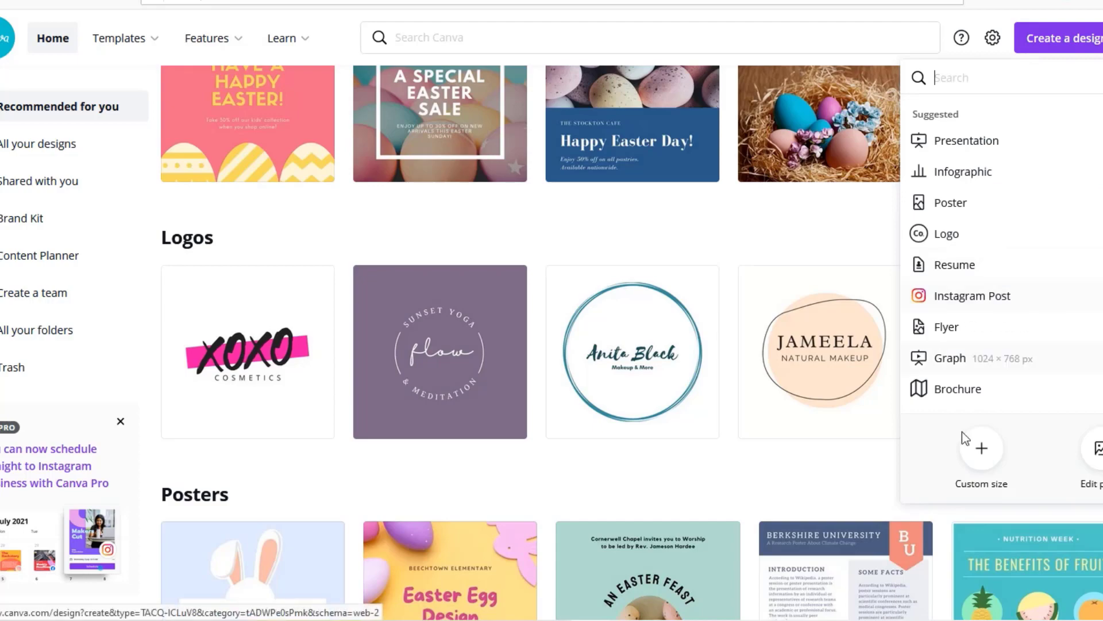
{"action": "left_click", "coordinate": [992, 467]}
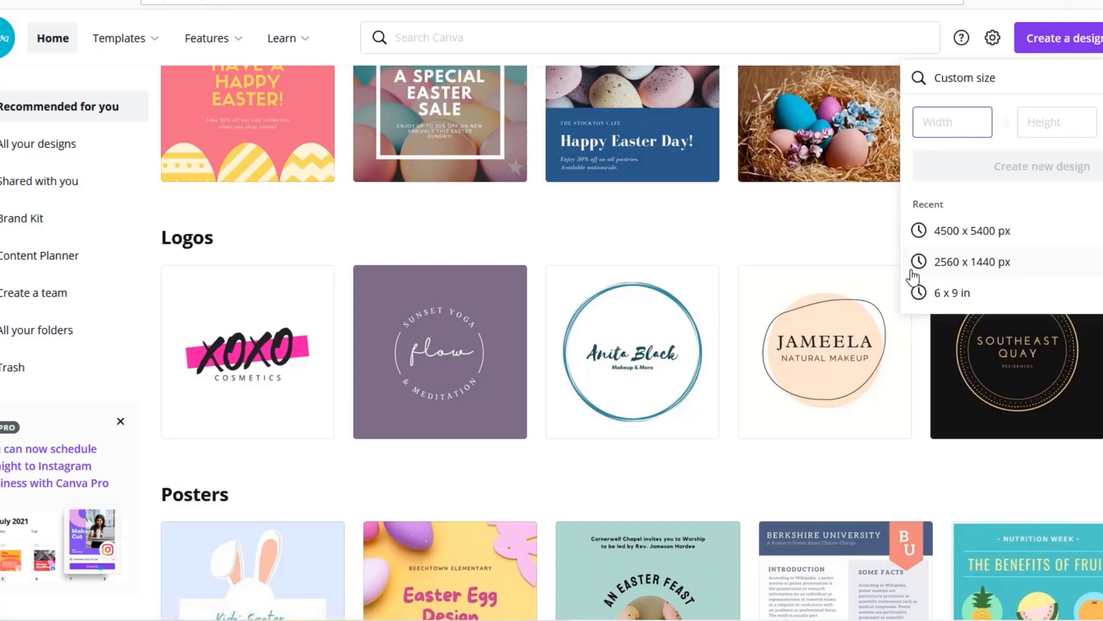
{"action": "left_click", "coordinate": [966, 230]}
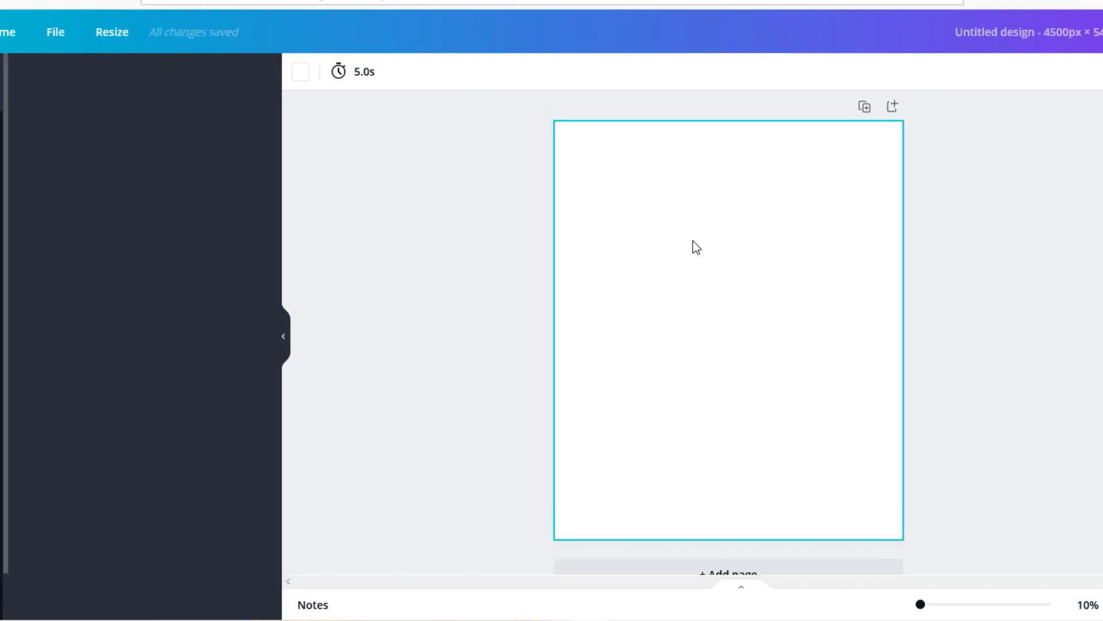
{"action": "left_click", "coordinate": [299, 75]}
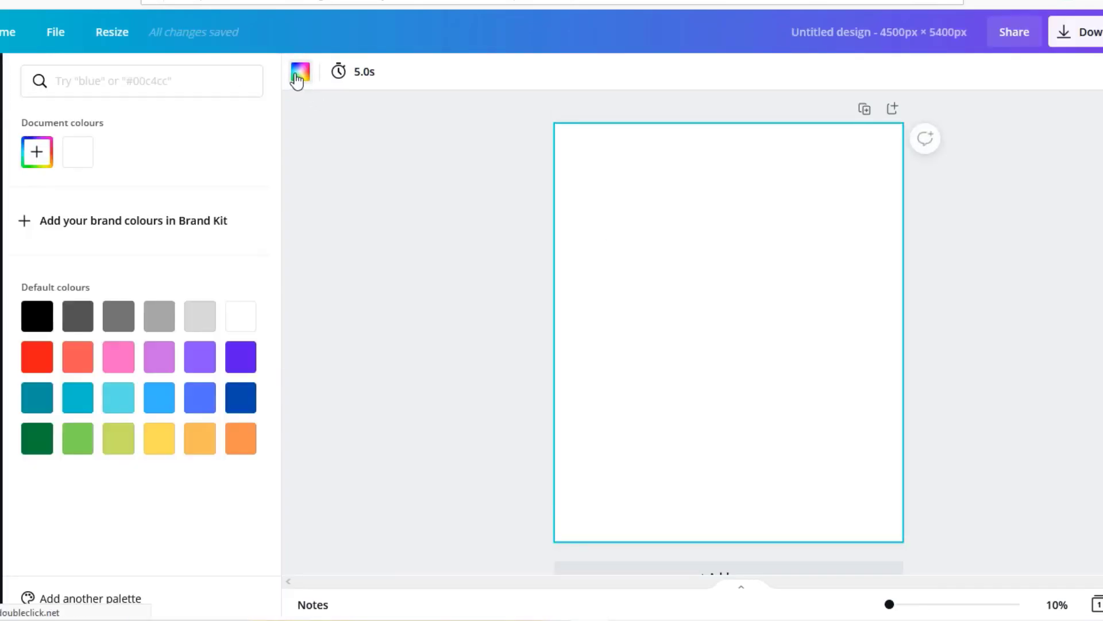
{"action": "left_click", "coordinate": [78, 317]}
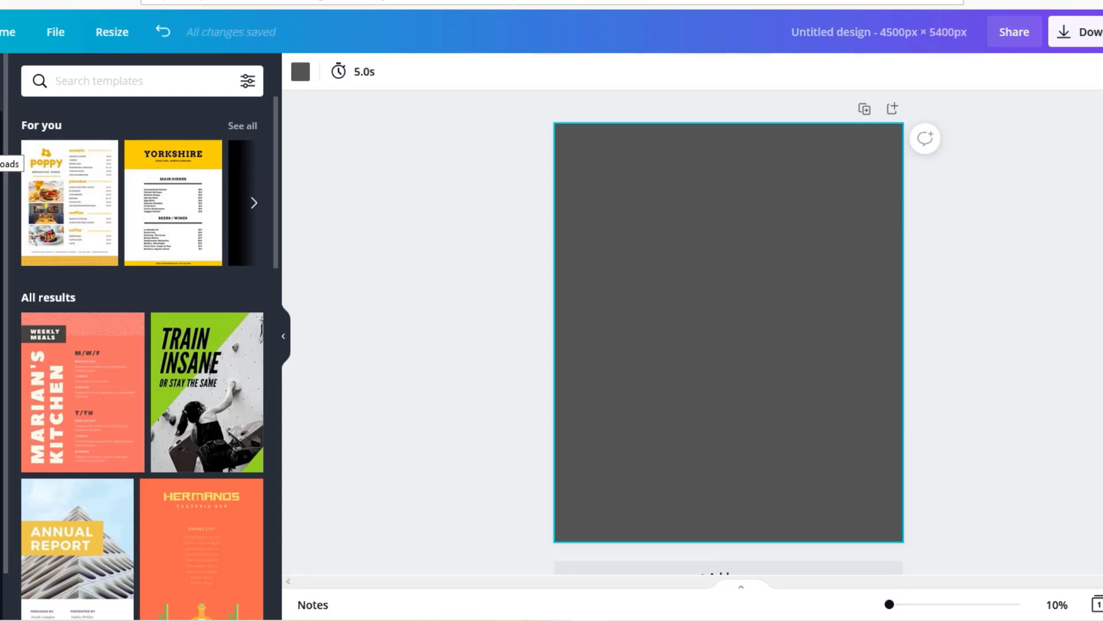
- Add the uploaded retro sunset fishing boat image to the page, enlarge it to nearly the page width and centre it
{"action": "left_click", "coordinate": [2, 164]}
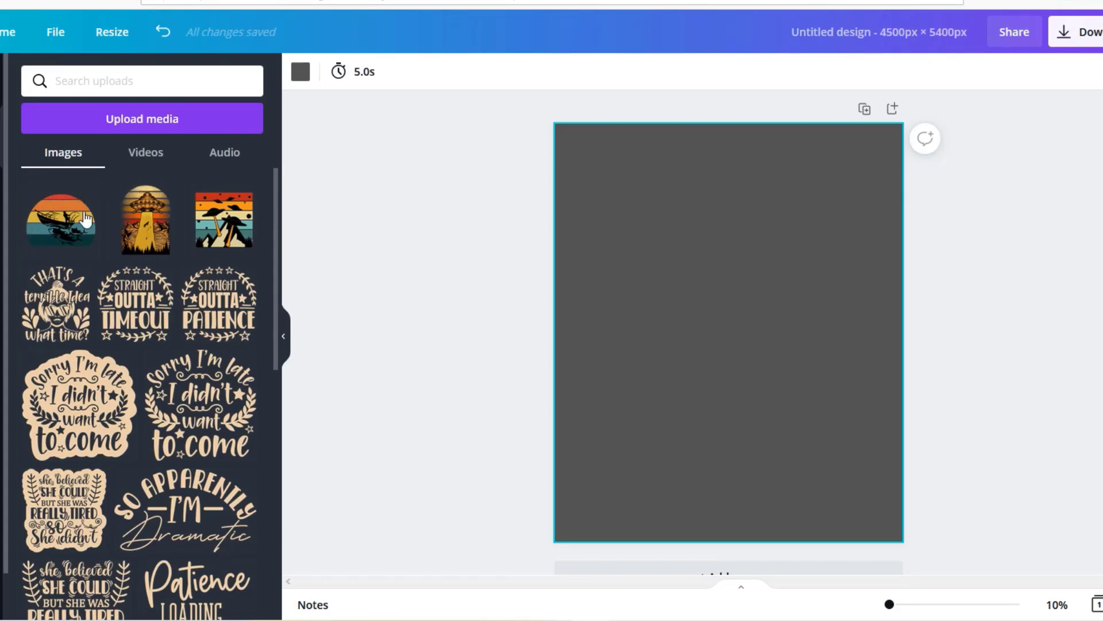
{"action": "left_click", "coordinate": [79, 229]}
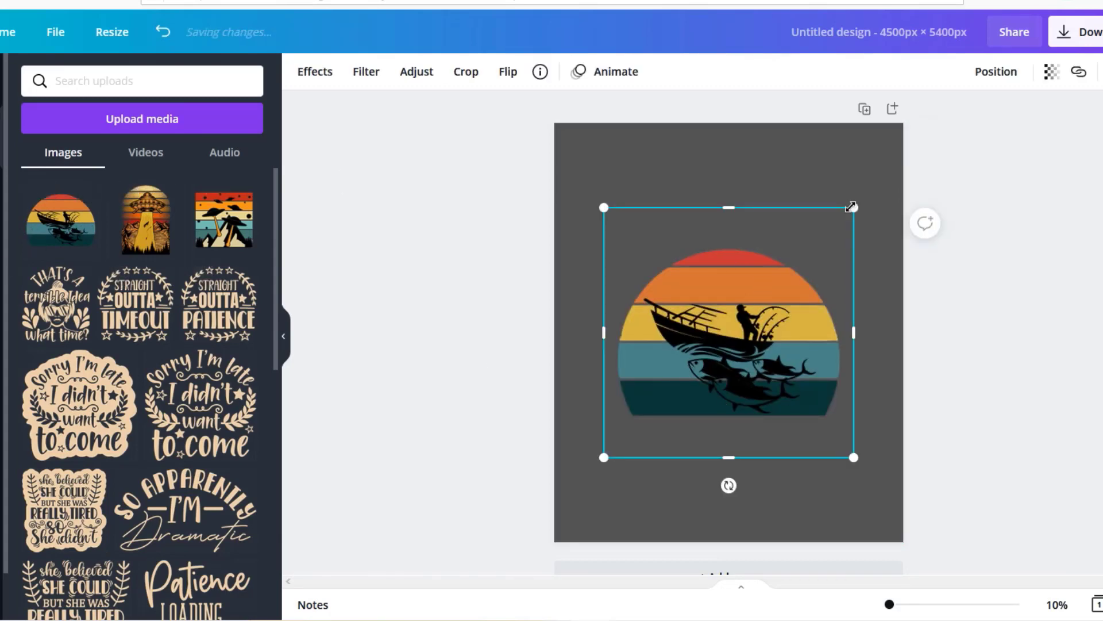
{"action": "left_click_drag", "start_coordinate": [854, 207], "coordinate": [931, 130]}
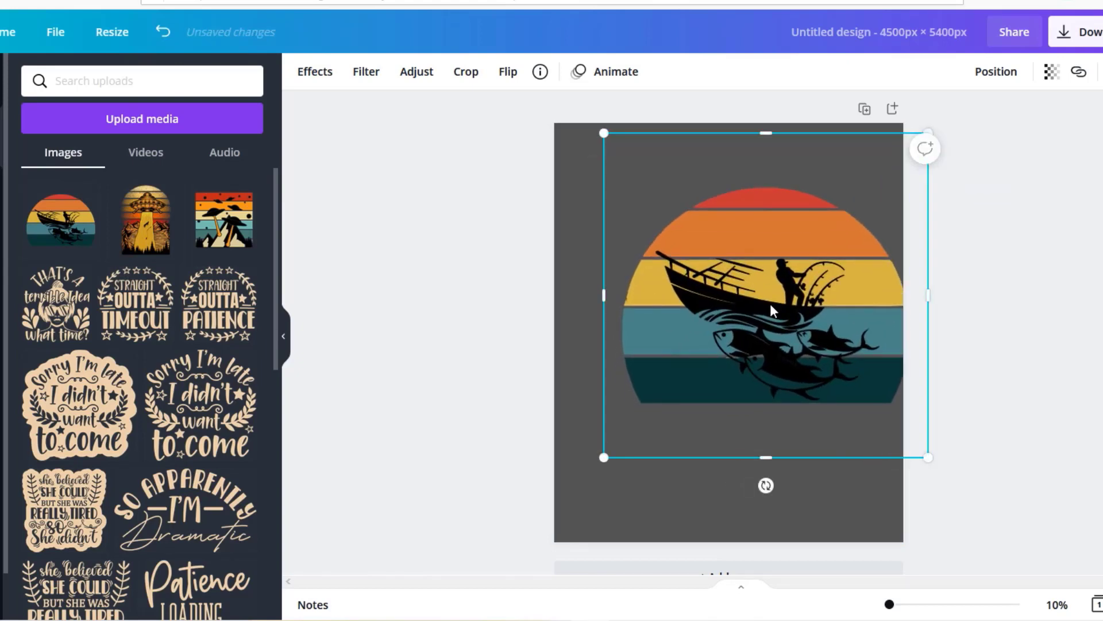
{"action": "left_click_drag", "start_coordinate": [770, 303], "coordinate": [730, 337]}
{"action": "left_click", "coordinate": [395, 235]}
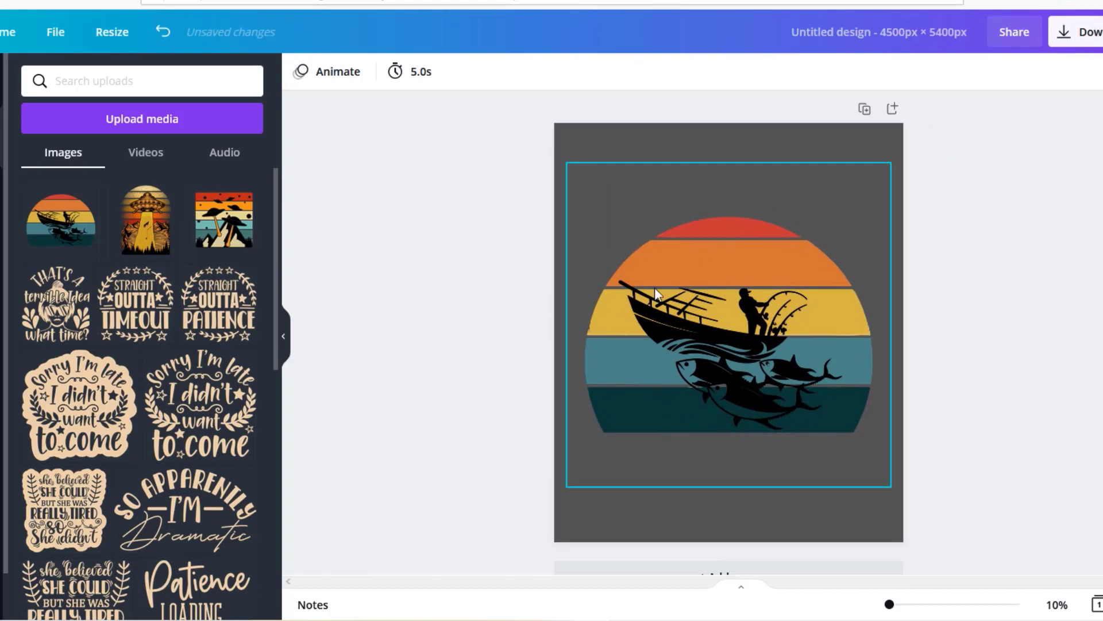
- Add a heading text box and place it near the top of the page, above the fishing boat
{"action": "left_click", "coordinate": [2, 219]}
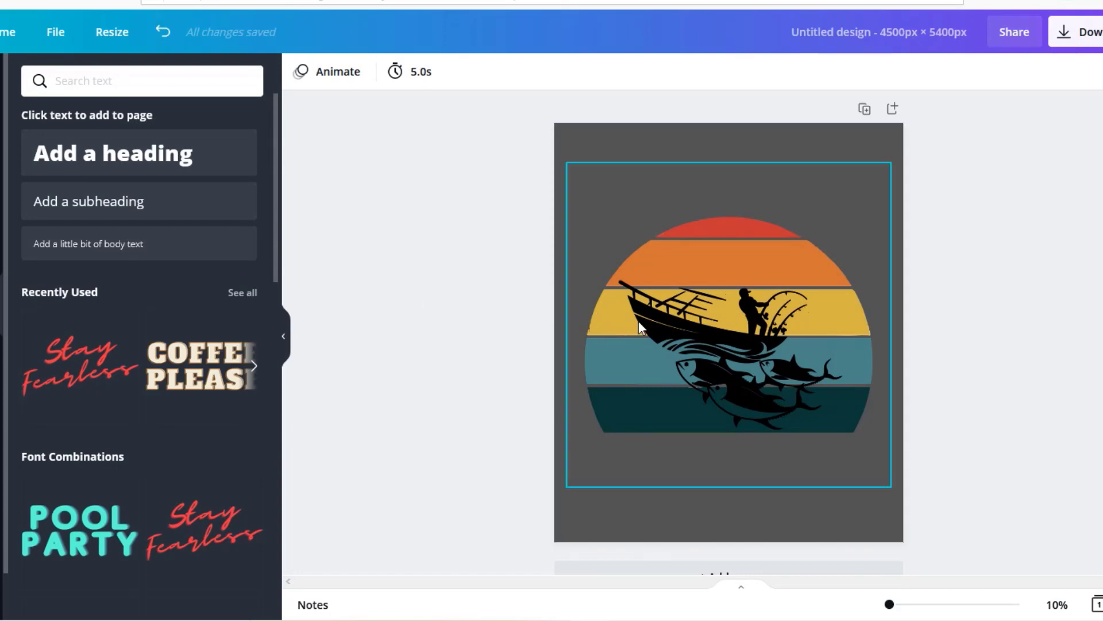
{"action": "left_click", "coordinate": [677, 326]}
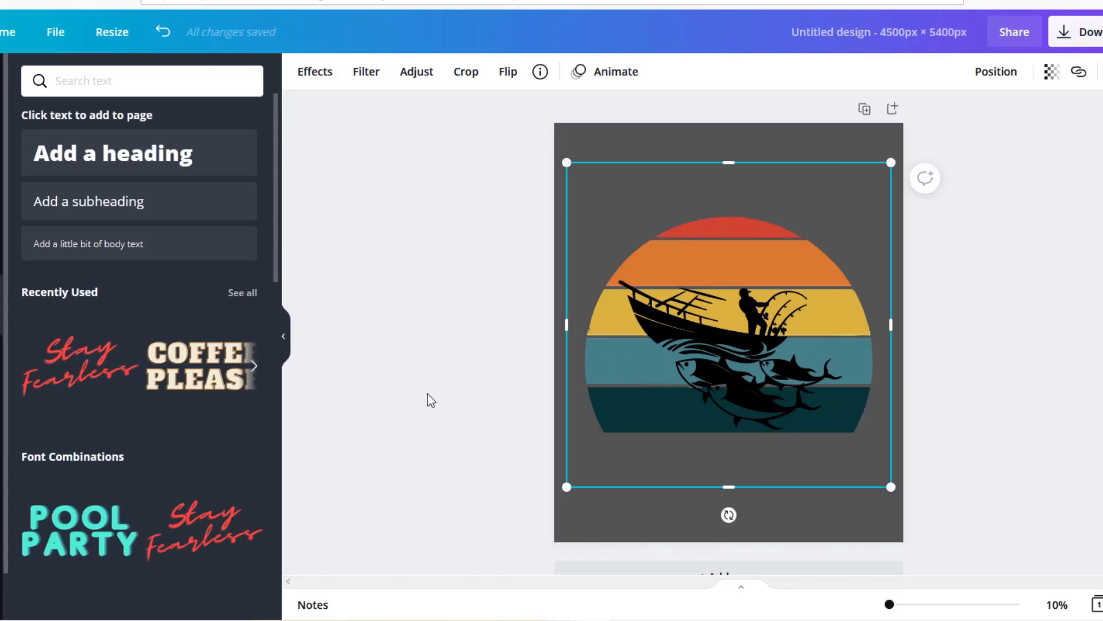
{"action": "left_click", "coordinate": [498, 378]}
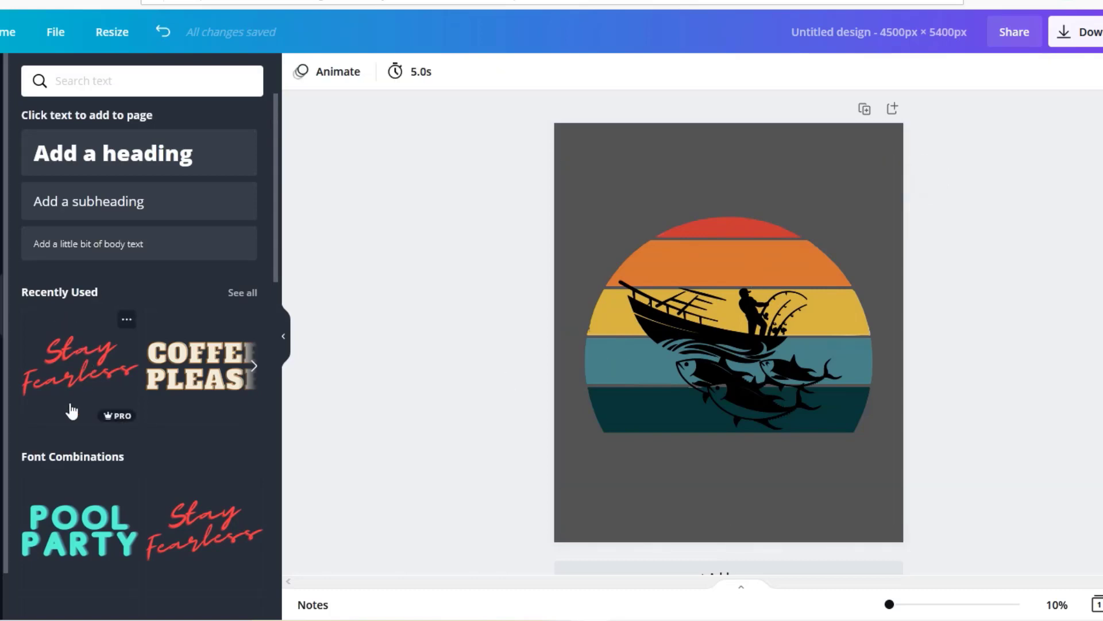
{"action": "left_click", "coordinate": [78, 167]}
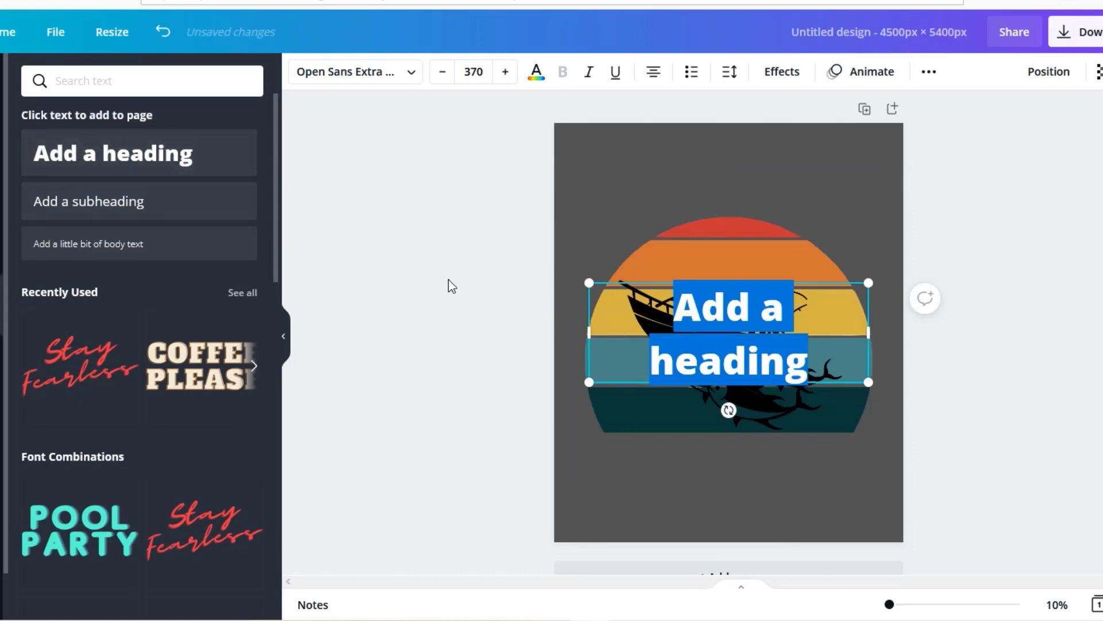
{"action": "left_click_drag", "start_coordinate": [711, 335], "coordinate": [716, 191]}
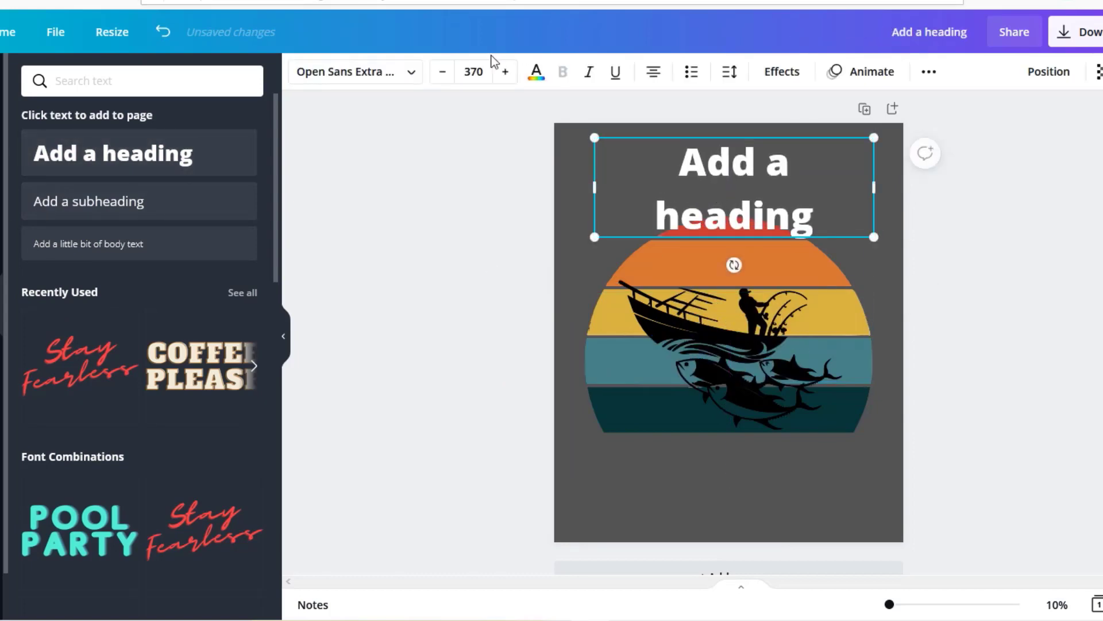
- Colour the heading with the yellow from the image's photo colours and set its font to Gliker
{"action": "left_click", "coordinate": [539, 76]}
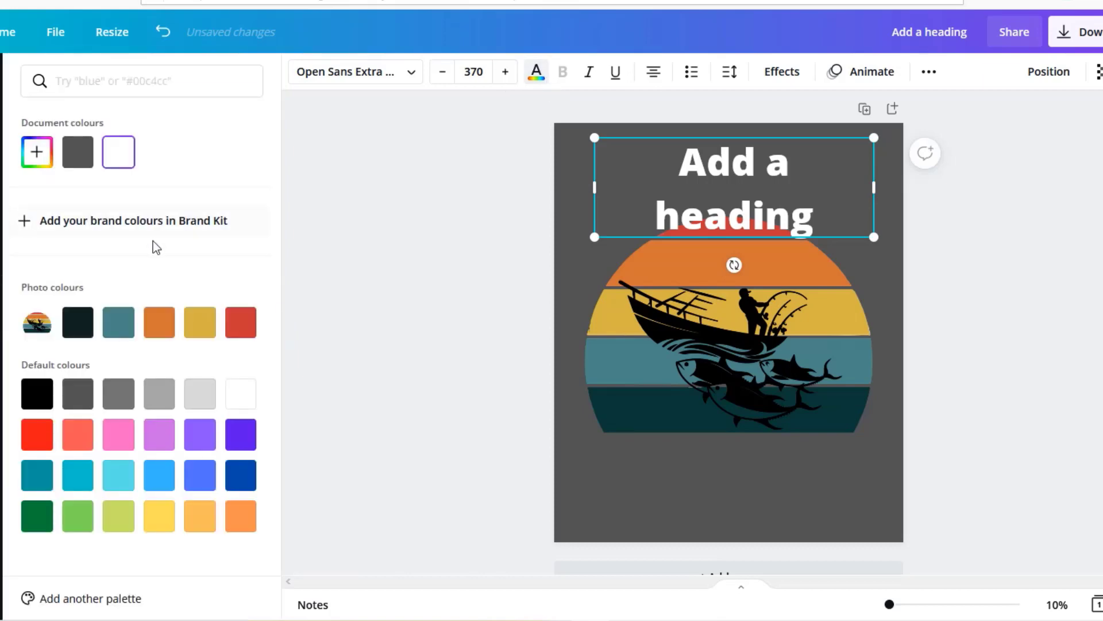
{"action": "left_click", "coordinate": [202, 328]}
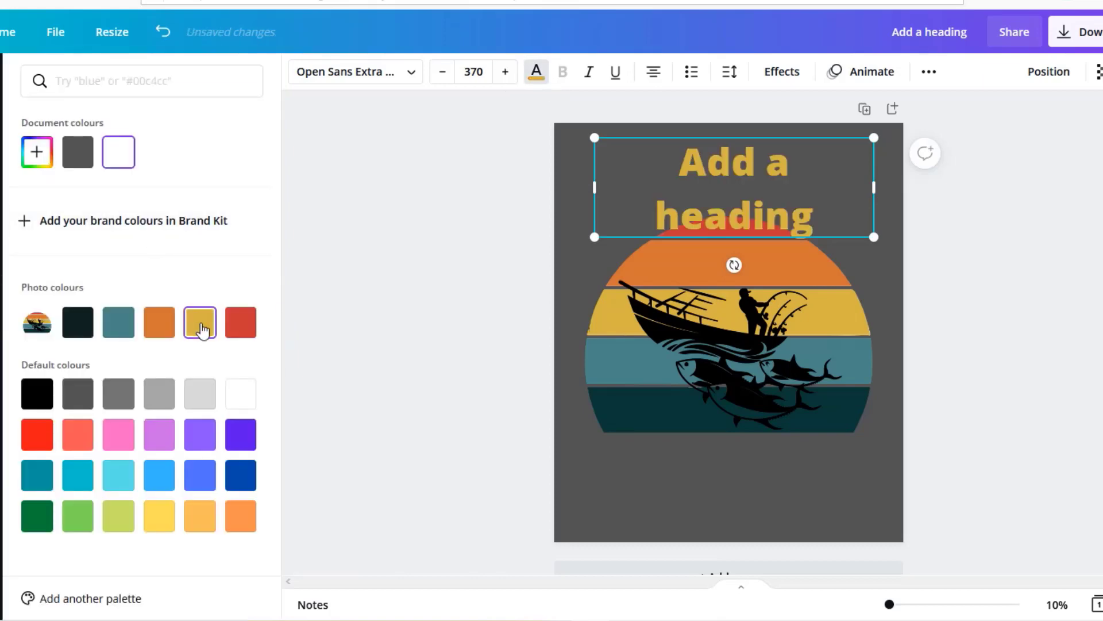
{"action": "left_click", "coordinate": [164, 321]}
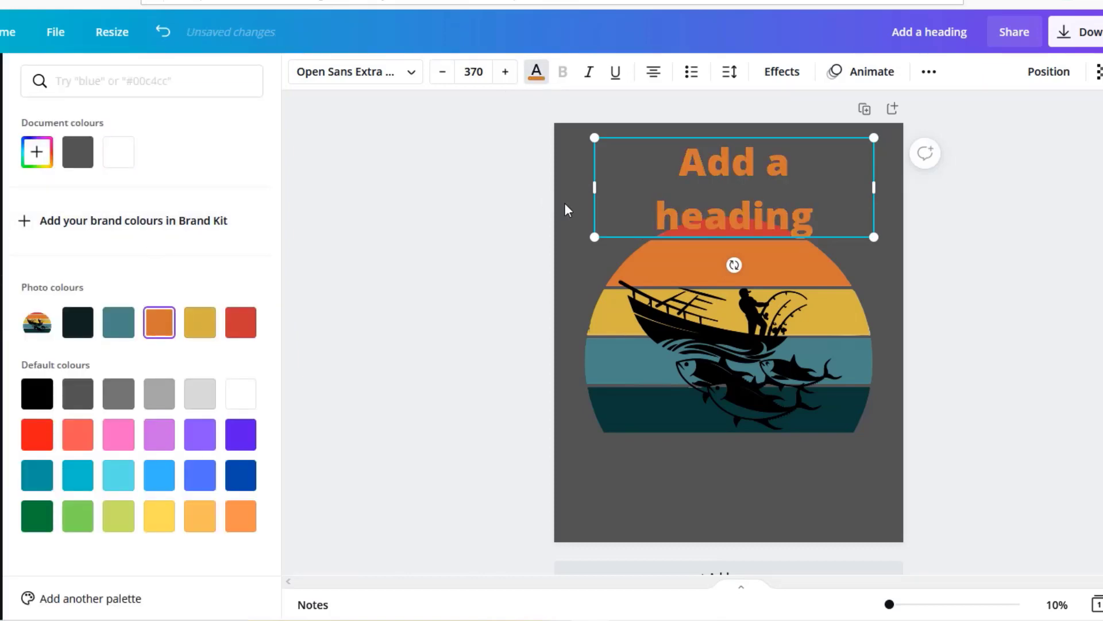
{"action": "left_click", "coordinate": [208, 327]}
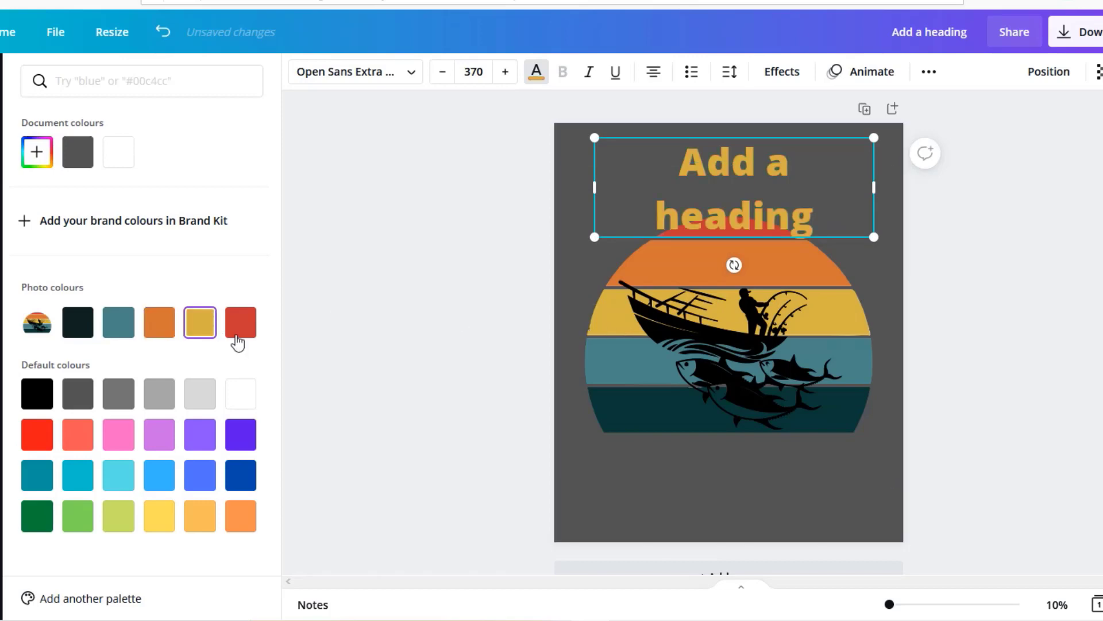
{"action": "left_click", "coordinate": [236, 335]}
{"action": "left_click", "coordinate": [200, 329]}
{"action": "left_click", "coordinate": [412, 72]}
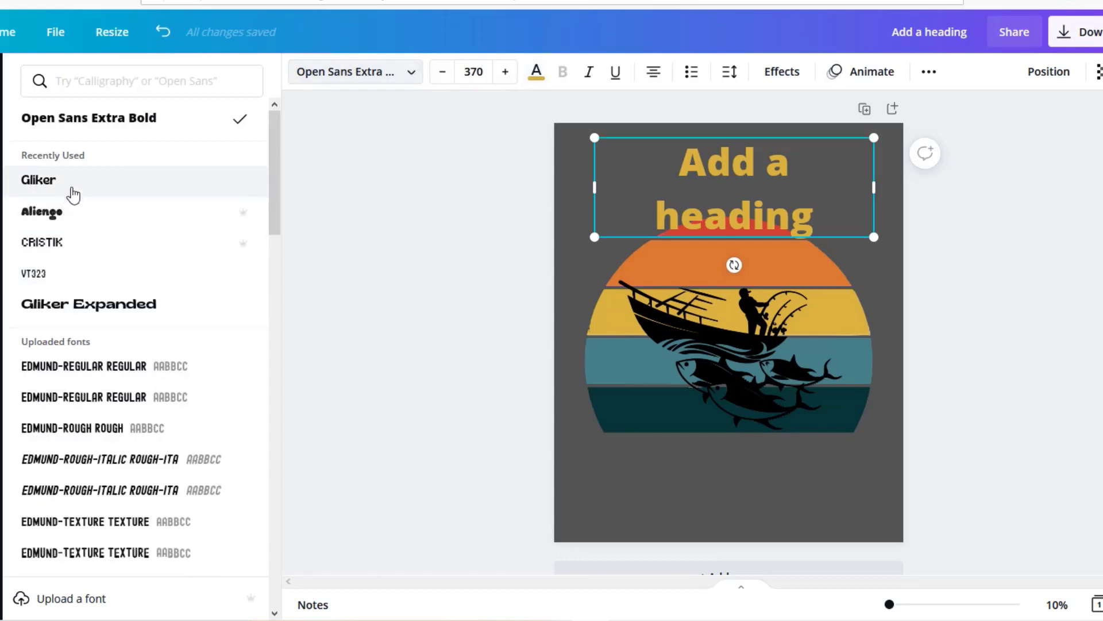
{"action": "left_click", "coordinate": [77, 185]}
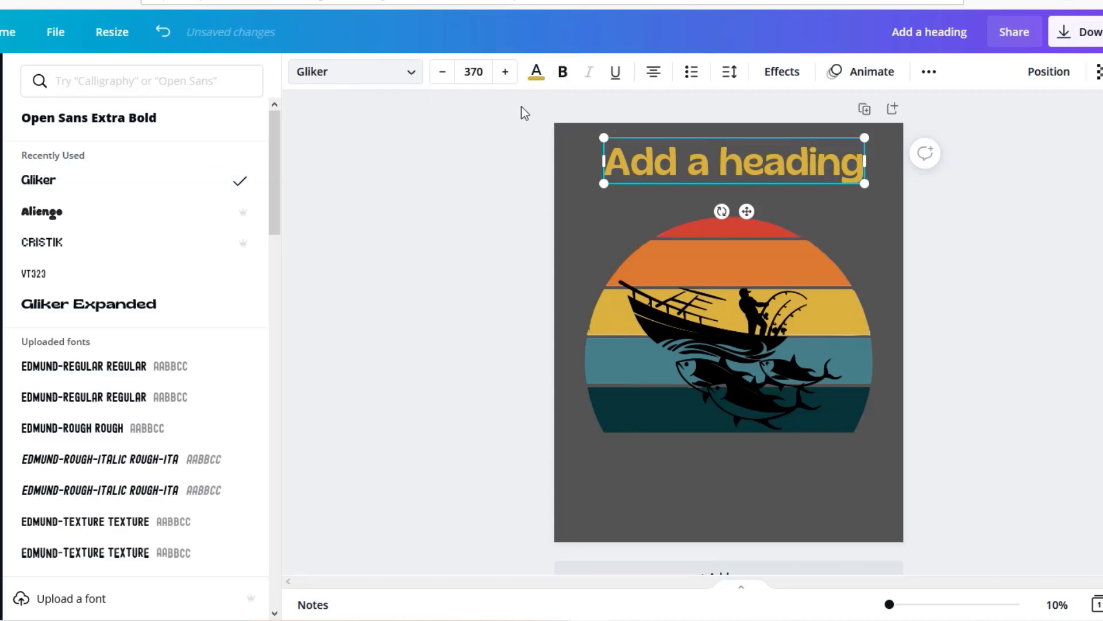
- Replace the heading's placeholder text with "I'D RATHER BE FISHING"
{"action": "double_click", "coordinate": [674, 150]}
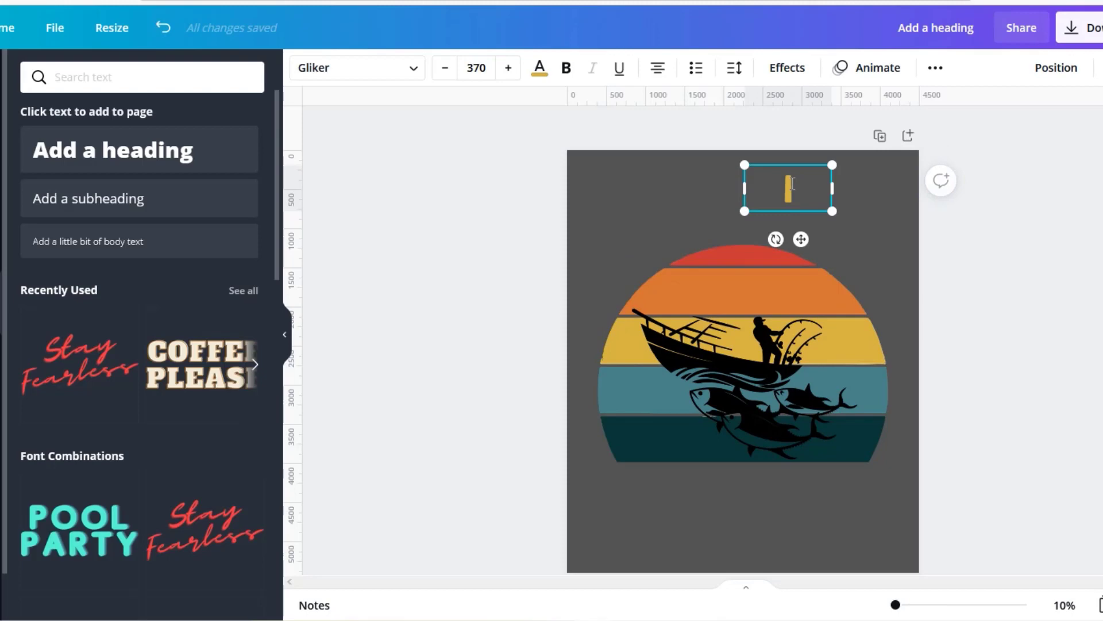
{"action": "type", "text": "I'D"}
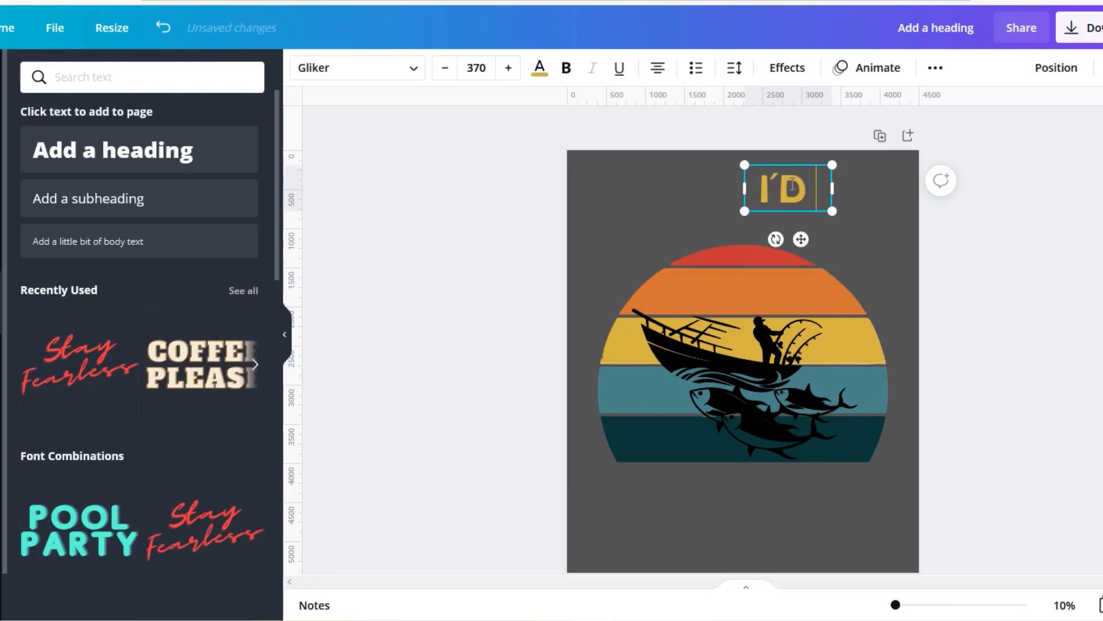
{"action": "type", "text": " RATHER BE FISHE"}
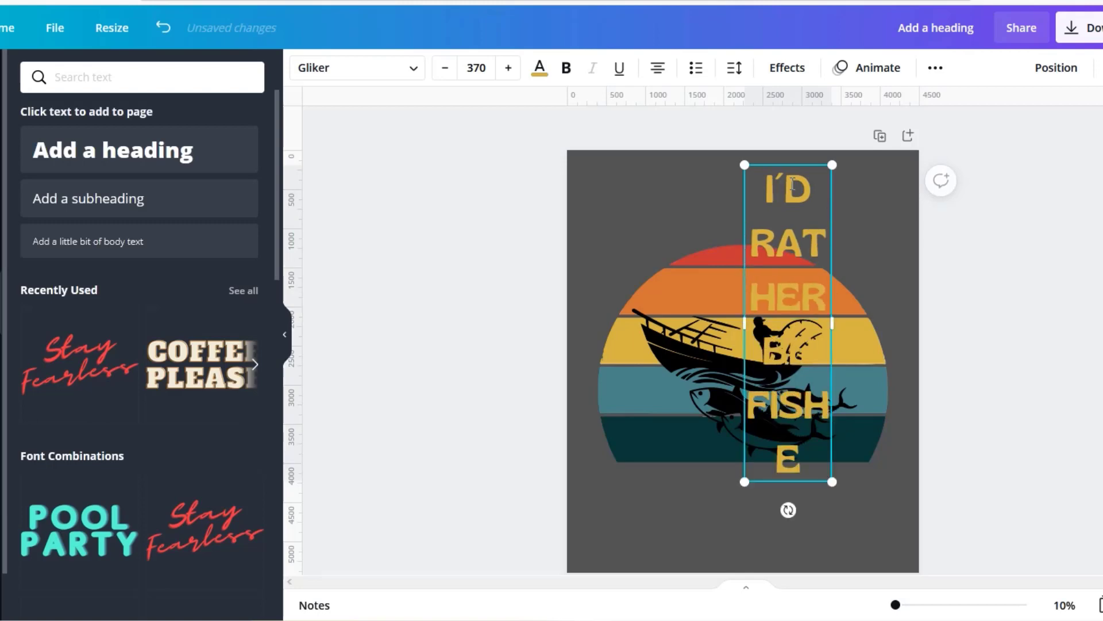
{"action": "key", "text": "BackSpace"}
{"action": "type", "text": "ING"}
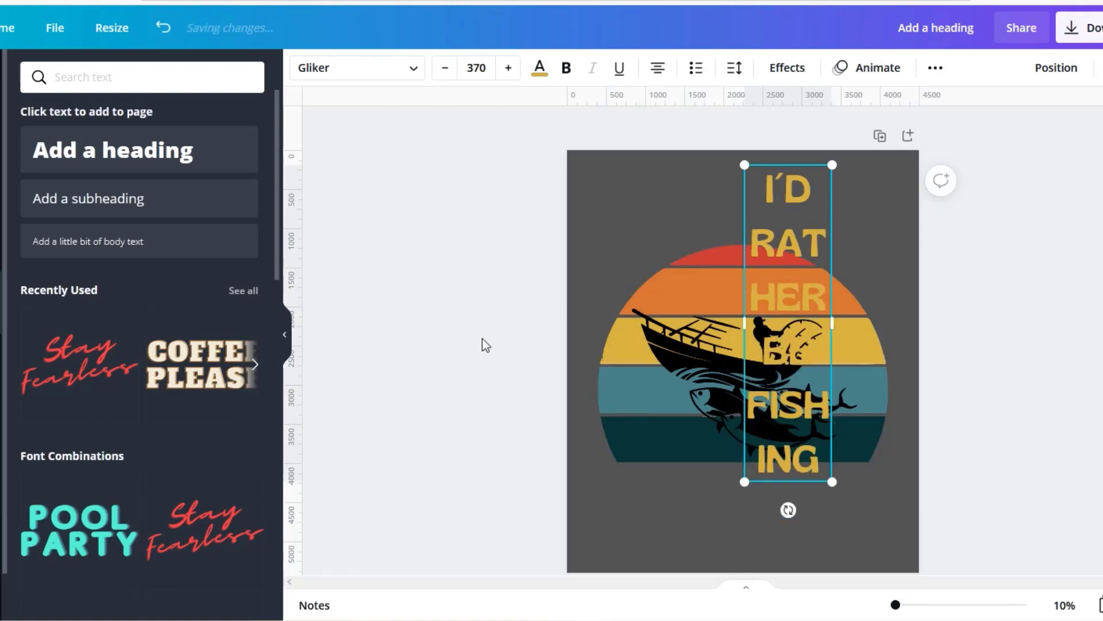
{"action": "left_click", "coordinate": [482, 337]}
- Widen the heading's text box to fit "I'D RATHER BE" on one line and delete the word "FISHING"
{"action": "left_click_drag", "start_coordinate": [789, 272], "coordinate": [661, 238]}
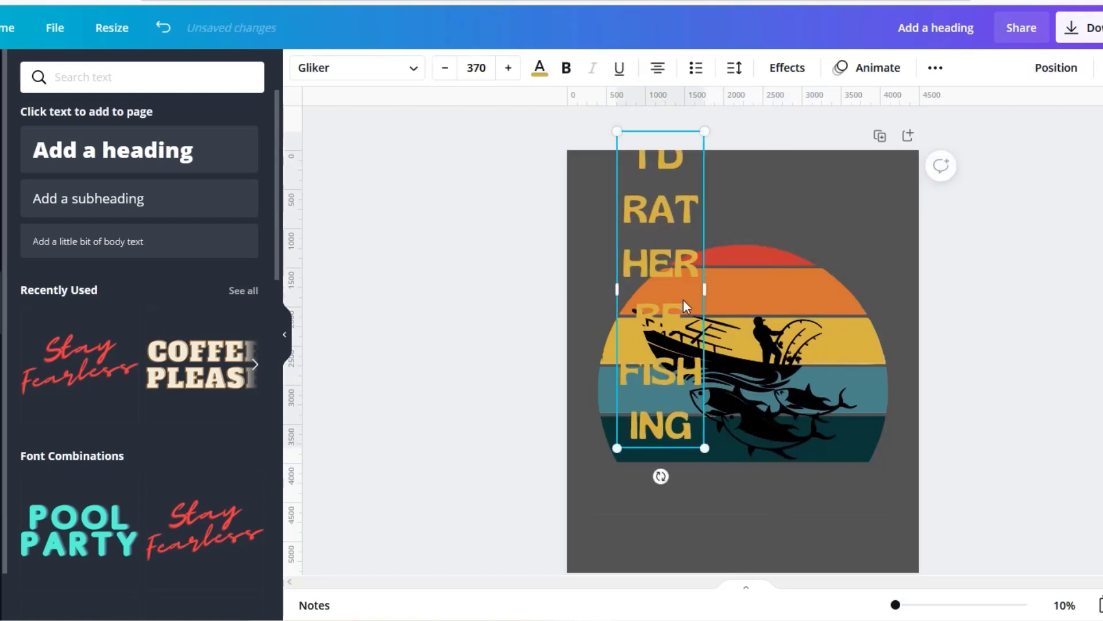
{"action": "left_click_drag", "start_coordinate": [705, 289], "coordinate": [912, 281]}
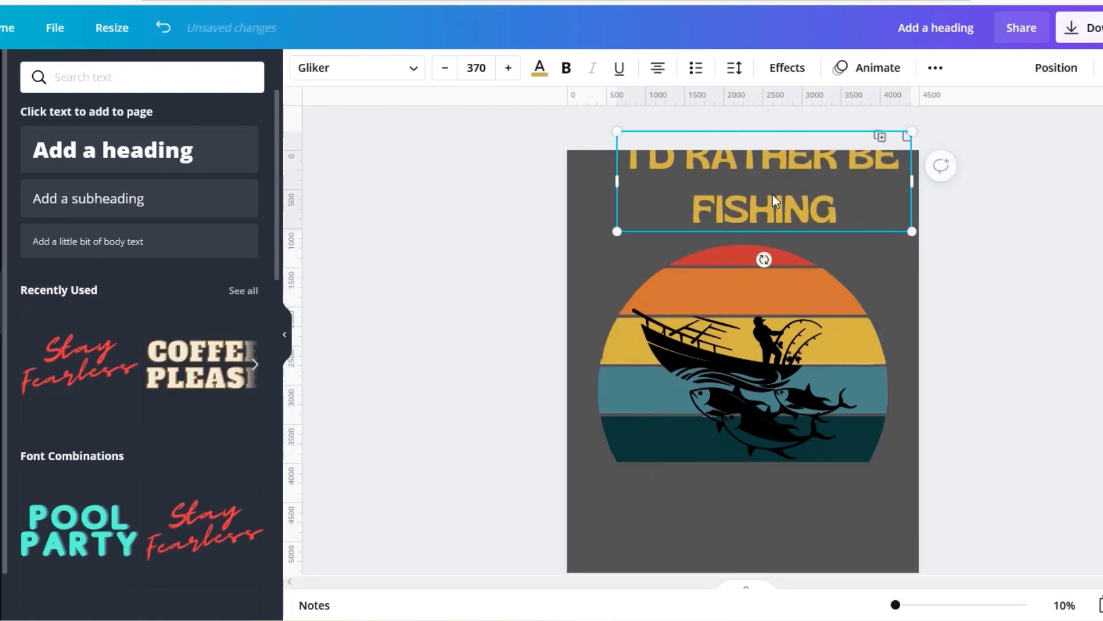
{"action": "double_click", "coordinate": [770, 208]}
{"action": "key", "text": "BackSpace"}
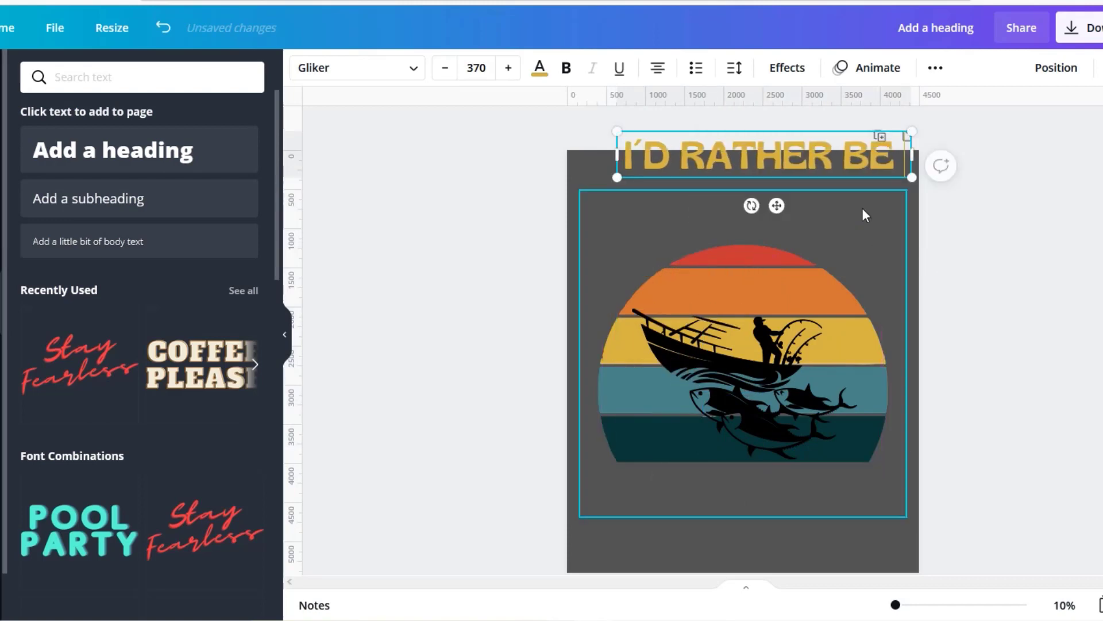
{"action": "left_click", "coordinate": [619, 191]}
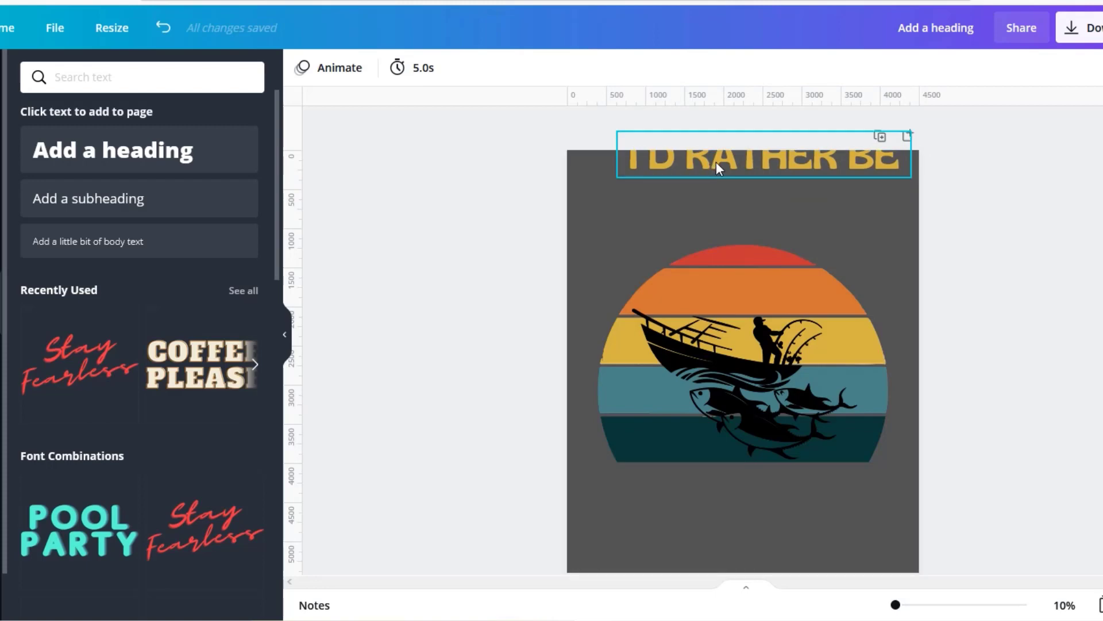
- Position "I'D RATHER BE" above the sunset, and place a duplicate below the image with its text changed to "FISHING"
{"action": "left_click_drag", "start_coordinate": [718, 159], "coordinate": [715, 520]}
{"action": "key", "text": "ctrl+d"}
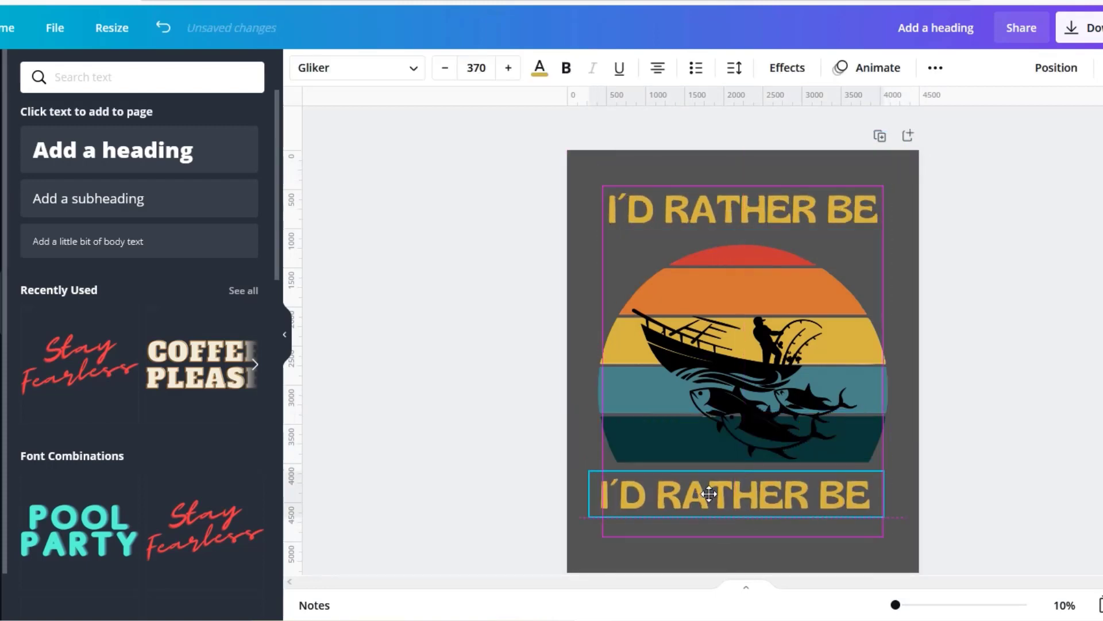
{"action": "triple_click", "coordinate": [711, 495]}
{"action": "type", "text": "FISHING"}
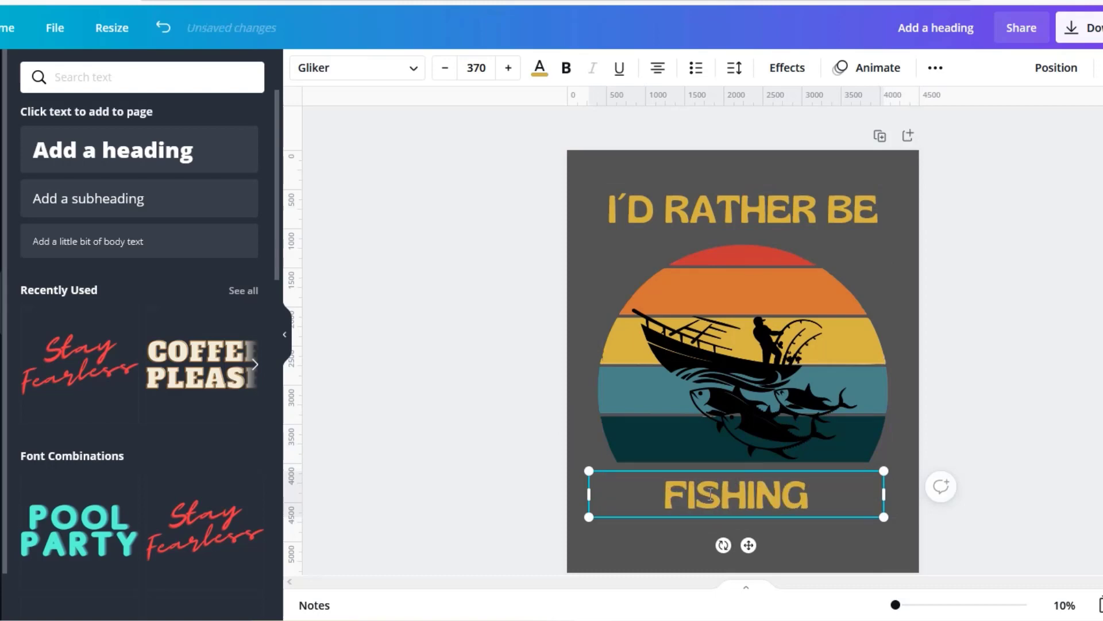
{"action": "left_click", "coordinate": [527, 431]}
- Apply the Curve shape effect to the "I'D RATHER BE" text above the sunset
{"action": "left_click", "coordinate": [664, 209]}
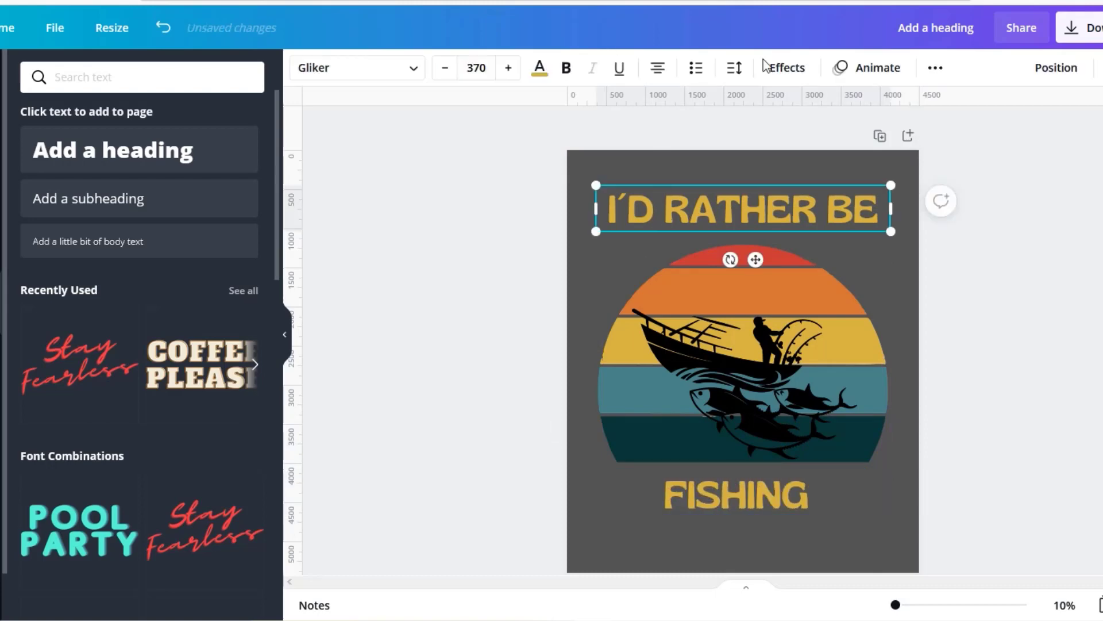
{"action": "left_click", "coordinate": [792, 73]}
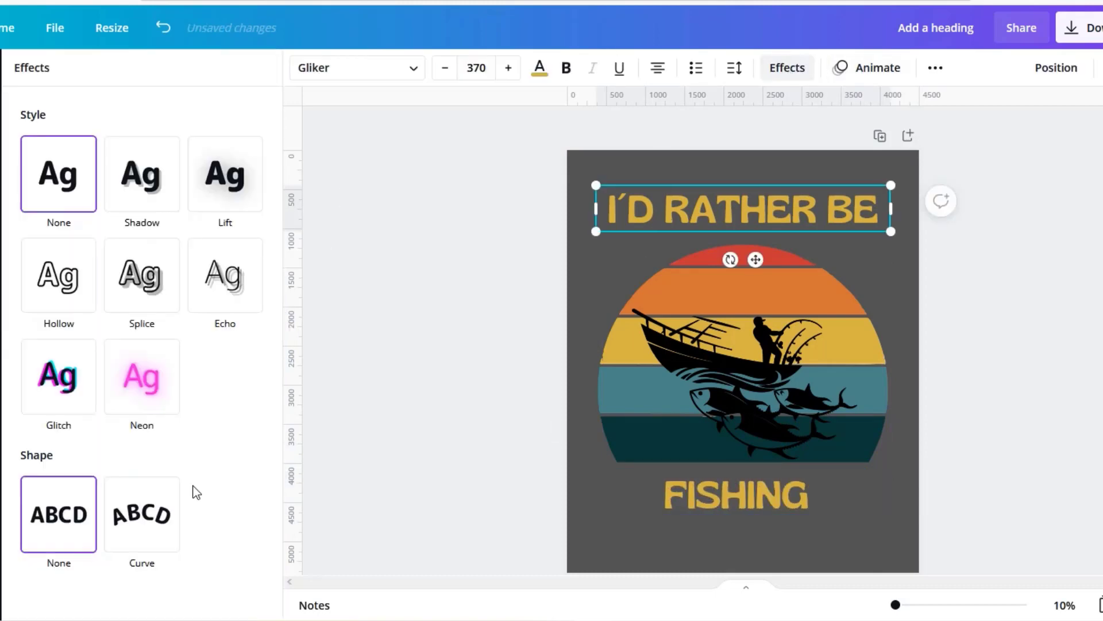
{"action": "left_click", "coordinate": [153, 519]}
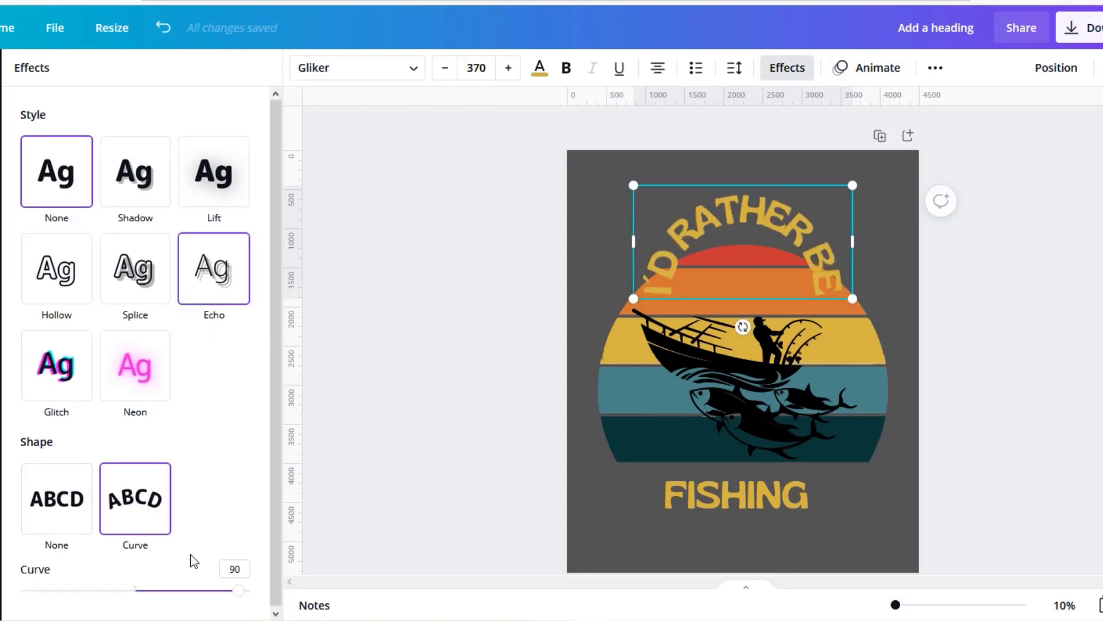
- Enlarge the curved "I'D RATHER BE" text to font size 501 and set its curve to 70 so it arches around the sunset
{"action": "left_click_drag", "start_coordinate": [237, 590], "coordinate": [211, 595]}
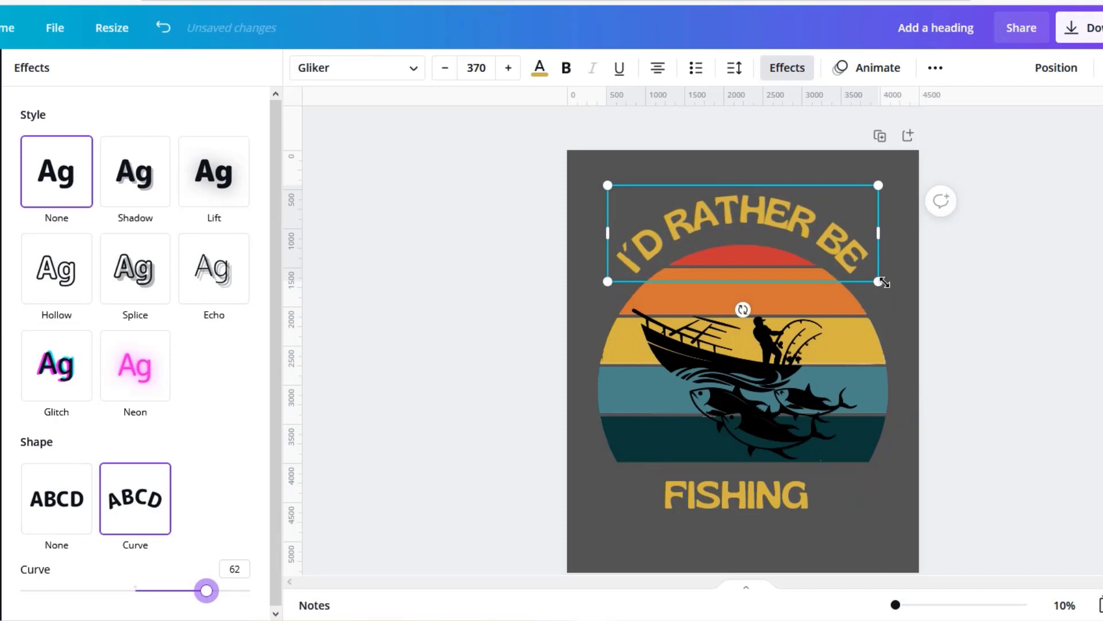
{"action": "left_click_drag", "start_coordinate": [884, 283], "coordinate": [936, 365]}
{"action": "left_click_drag", "start_coordinate": [812, 230], "coordinate": [756, 228]}
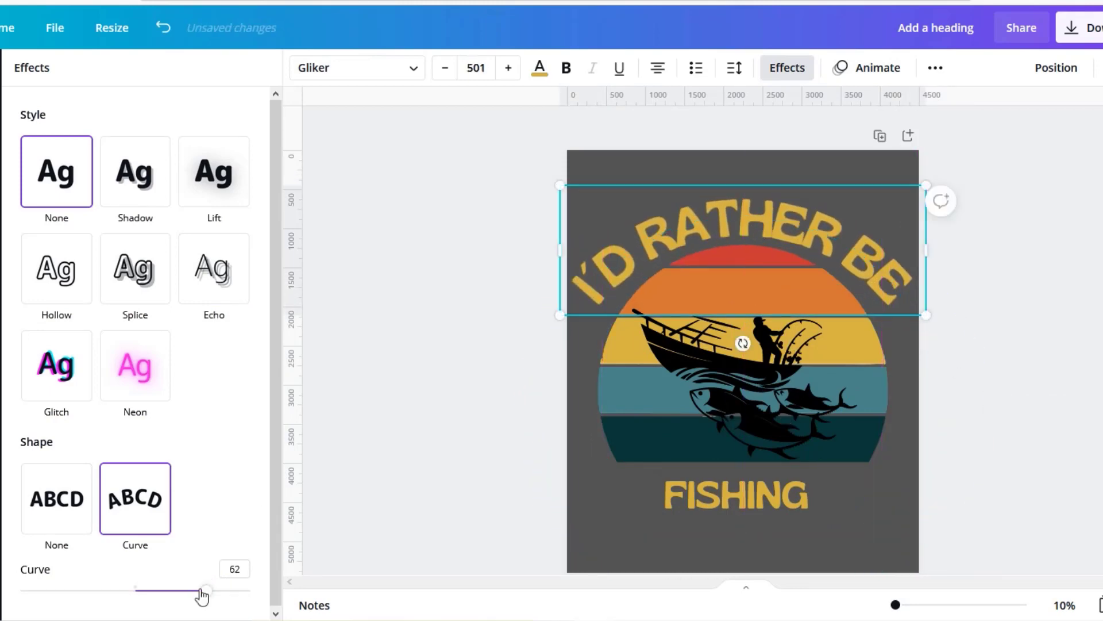
{"action": "left_click_drag", "start_coordinate": [207, 594], "coordinate": [219, 600]}
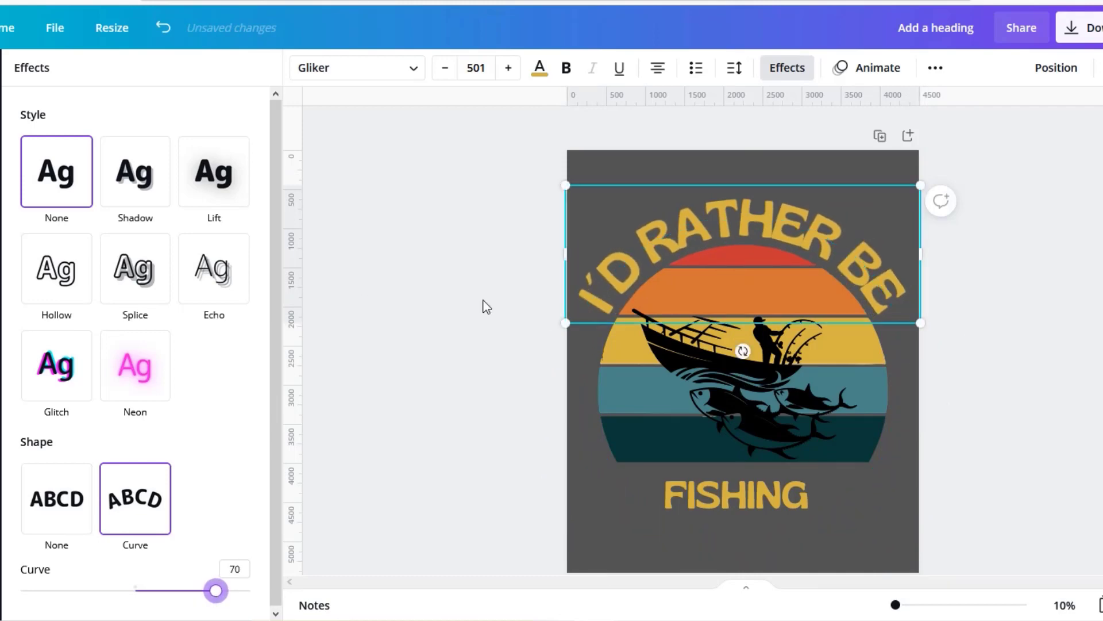
- Set the letter spacing of the curved "I'D RATHER BE" text to 52
{"action": "left_click", "coordinate": [734, 67]}
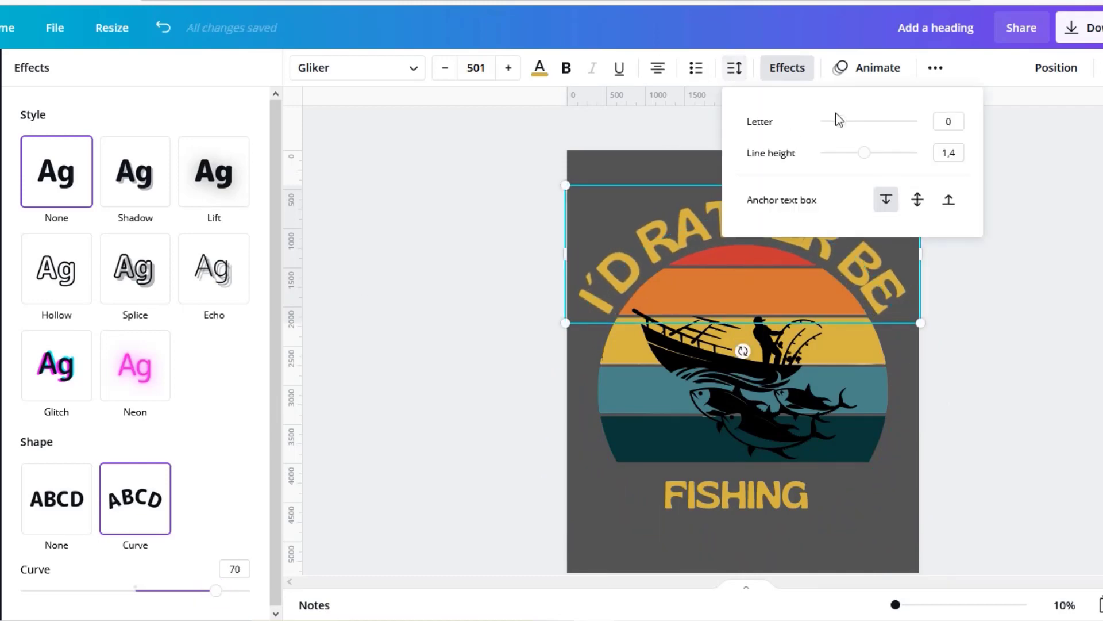
{"action": "left_click_drag", "start_coordinate": [834, 121], "coordinate": [845, 122]}
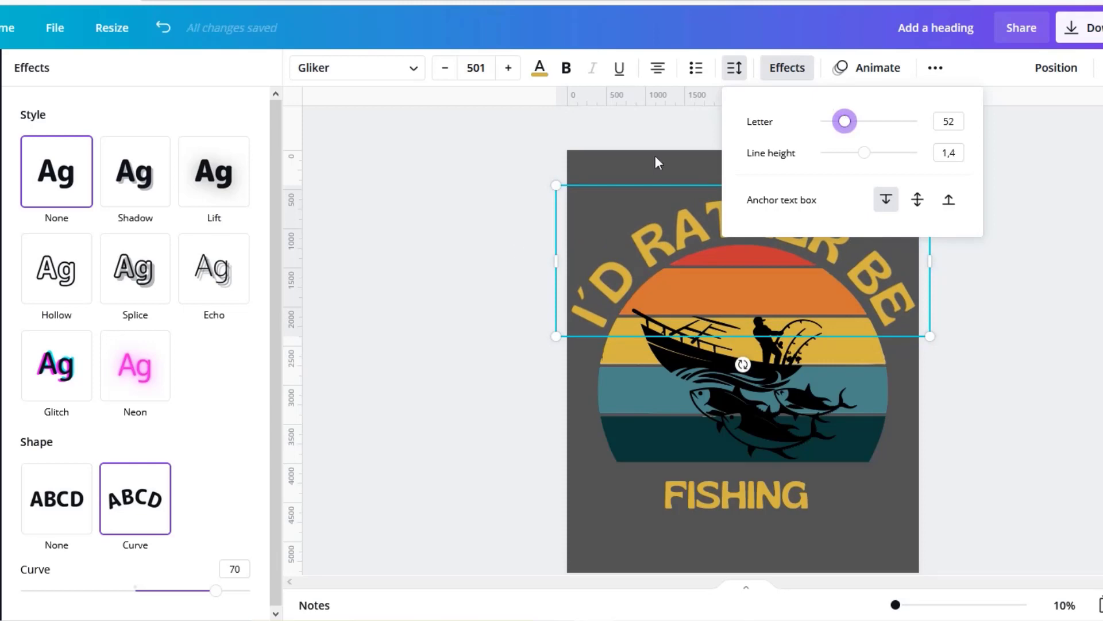
{"action": "left_click", "coordinate": [502, 312]}
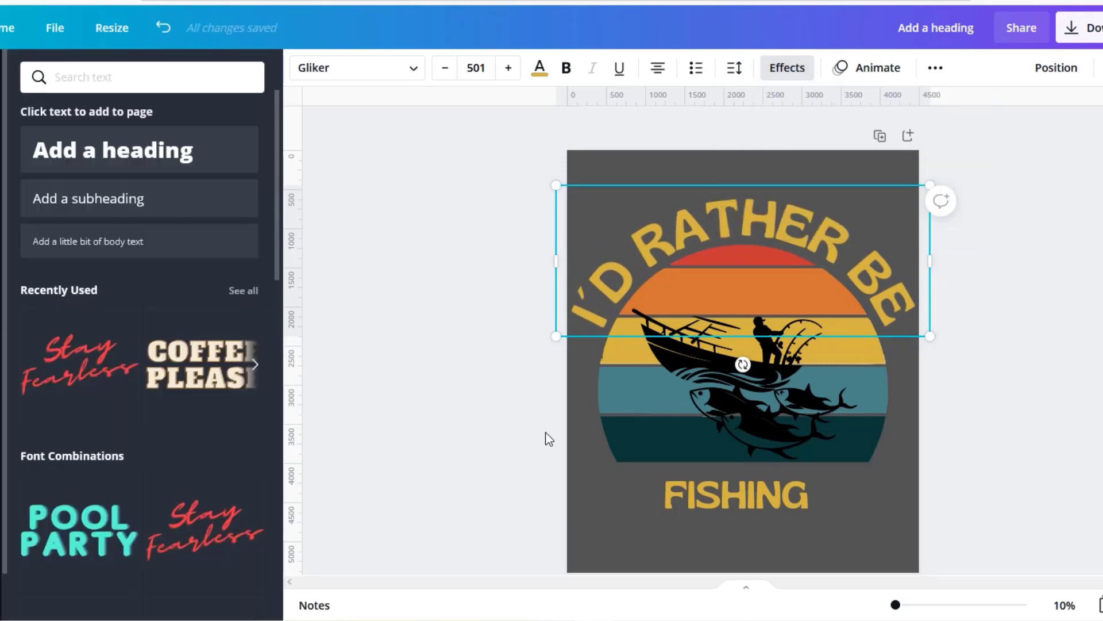
- Enlarge the "FISHING" text to font size 585 and center it just below the sunset image
{"action": "left_click", "coordinate": [734, 493]}
{"action": "left_click_drag", "start_coordinate": [885, 489], "coordinate": [885, 432]}
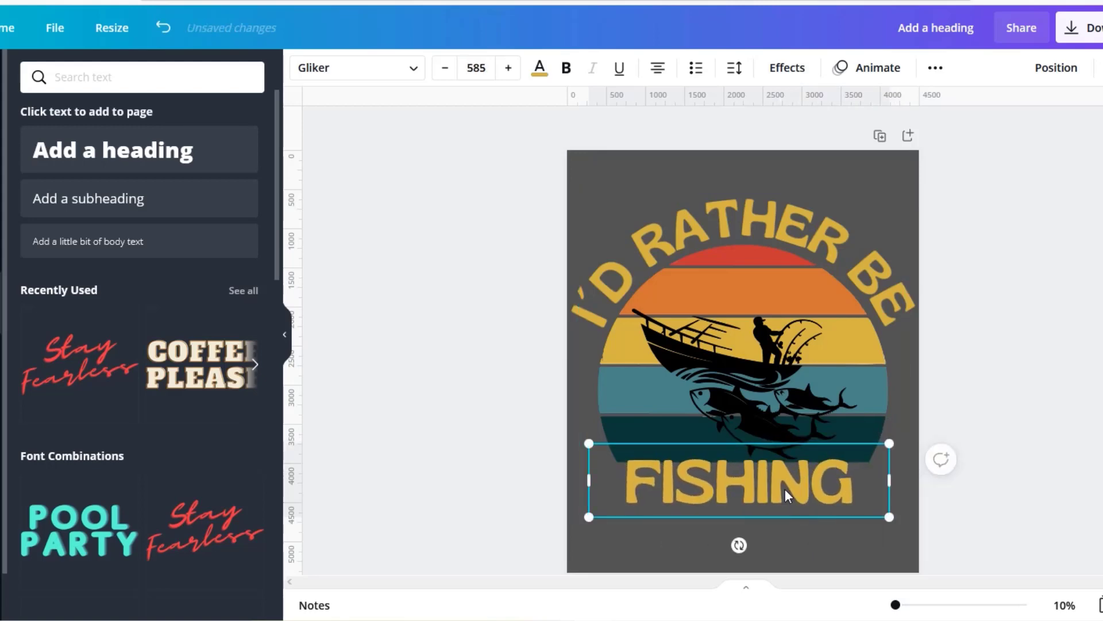
{"action": "mouse_move", "coordinate": [783, 488]}
{"action": "left_mouse_down"}
{"action": "mouse_move", "coordinate": [780, 511]}
{"action": "mouse_move", "coordinate": [794, 506]}
{"action": "mouse_move", "coordinate": [778, 508]}
{"action": "mouse_move", "coordinate": [787, 504]}
{"action": "left_mouse_up"}
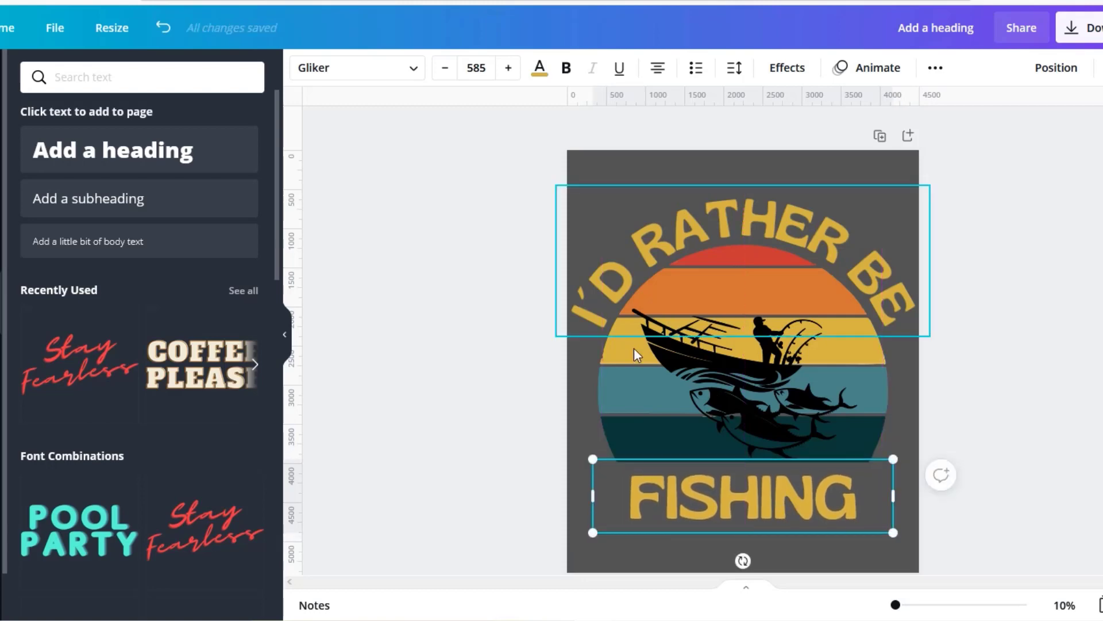
{"action": "left_click_drag", "start_coordinate": [687, 500], "coordinate": [688, 497]}
- Select both texts and the sunset image together and adjust their position to center the design on the page
{"action": "left_click_drag", "start_coordinate": [484, 163], "coordinate": [1083, 591]}
{"action": "mouse_move", "coordinate": [765, 361]}
{"action": "left_mouse_down"}
{"action": "mouse_move", "coordinate": [764, 339]}
{"action": "mouse_move", "coordinate": [767, 359]}
{"action": "left_mouse_up"}
{"action": "left_click", "coordinate": [449, 328]}
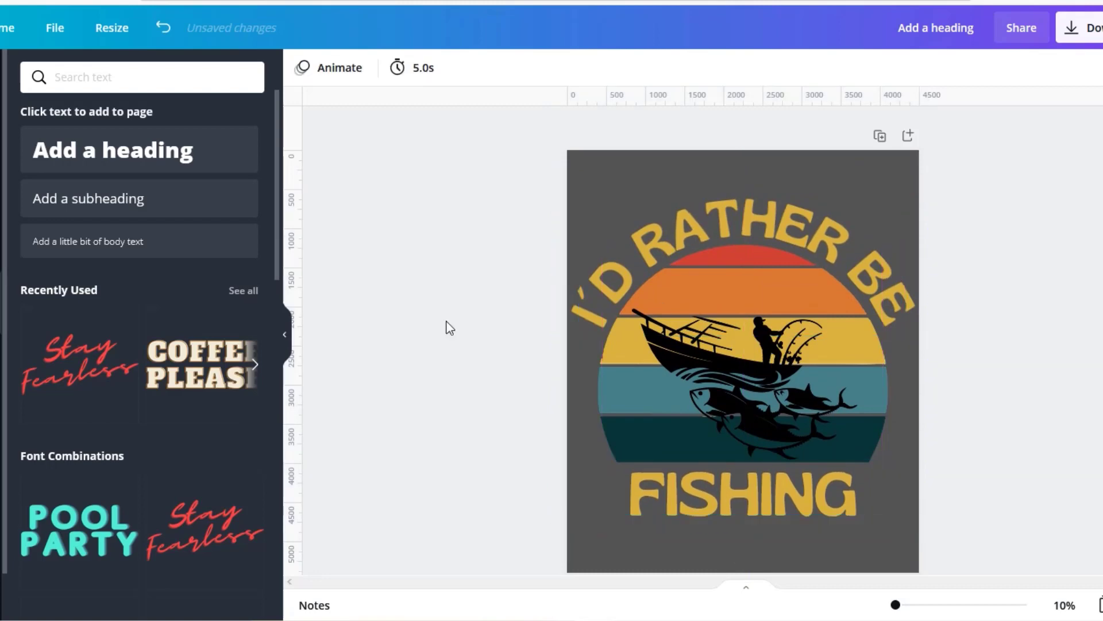